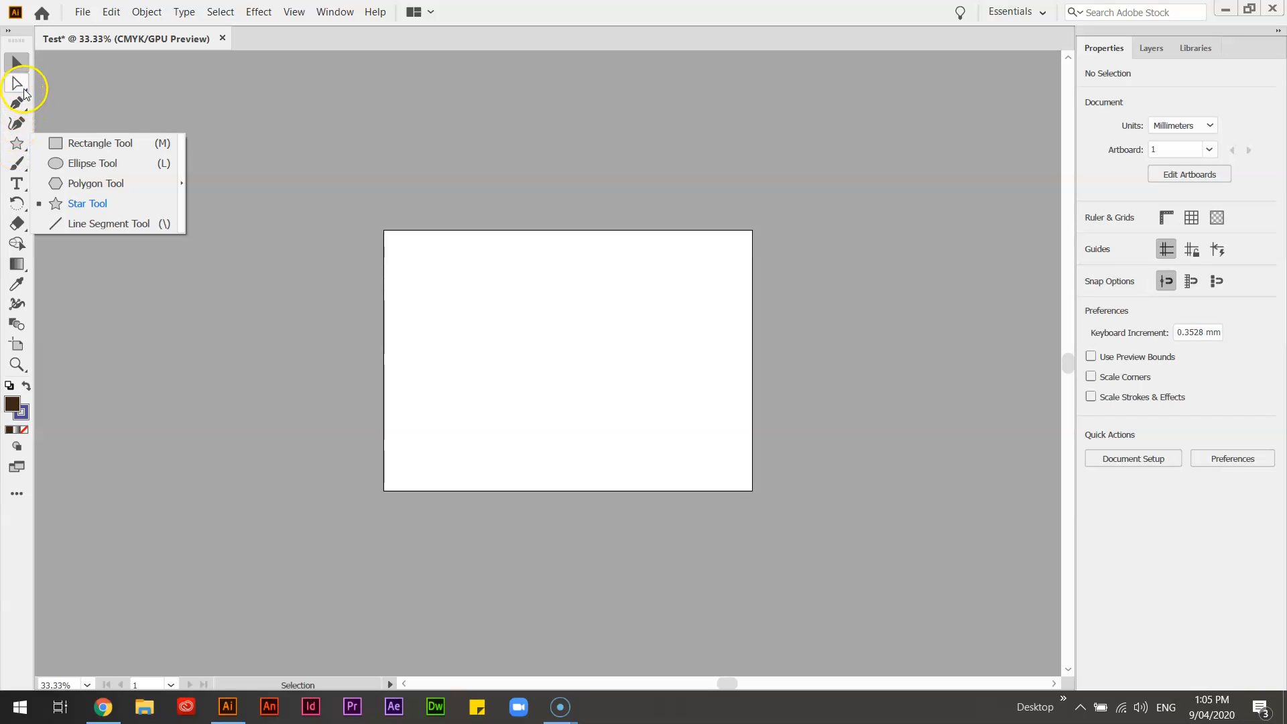
click(18, 163)
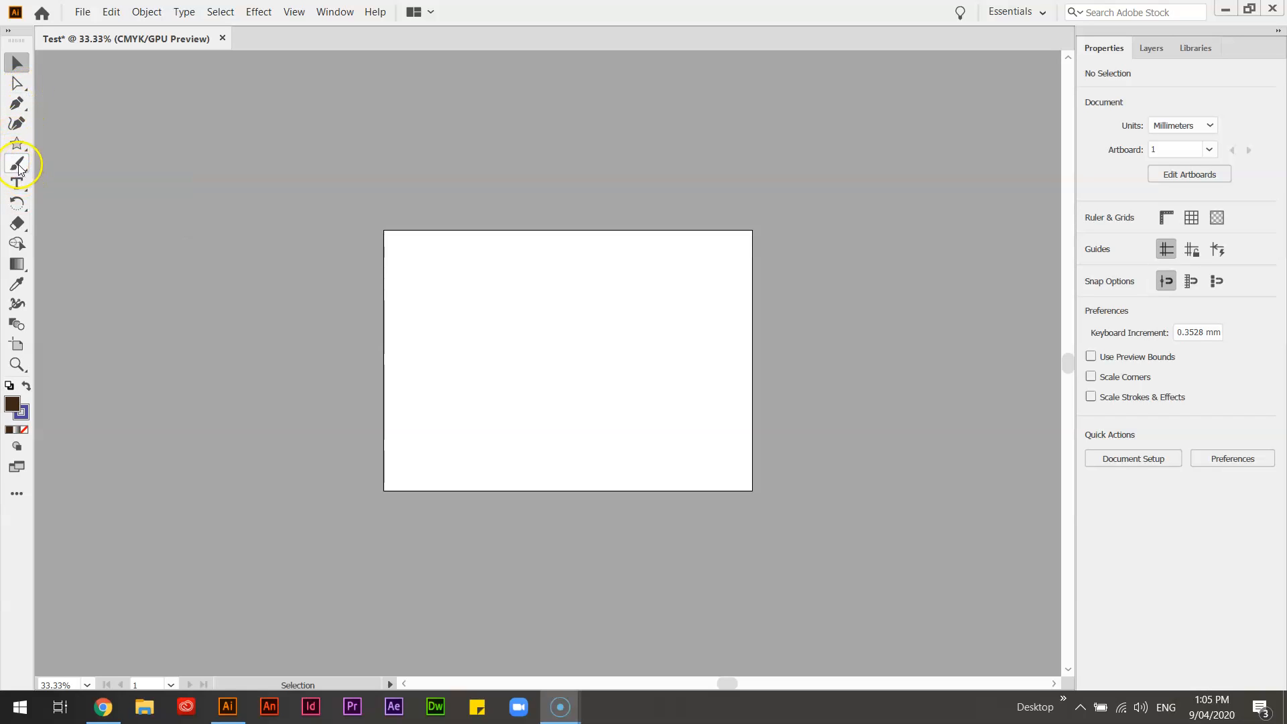
click(18, 234)
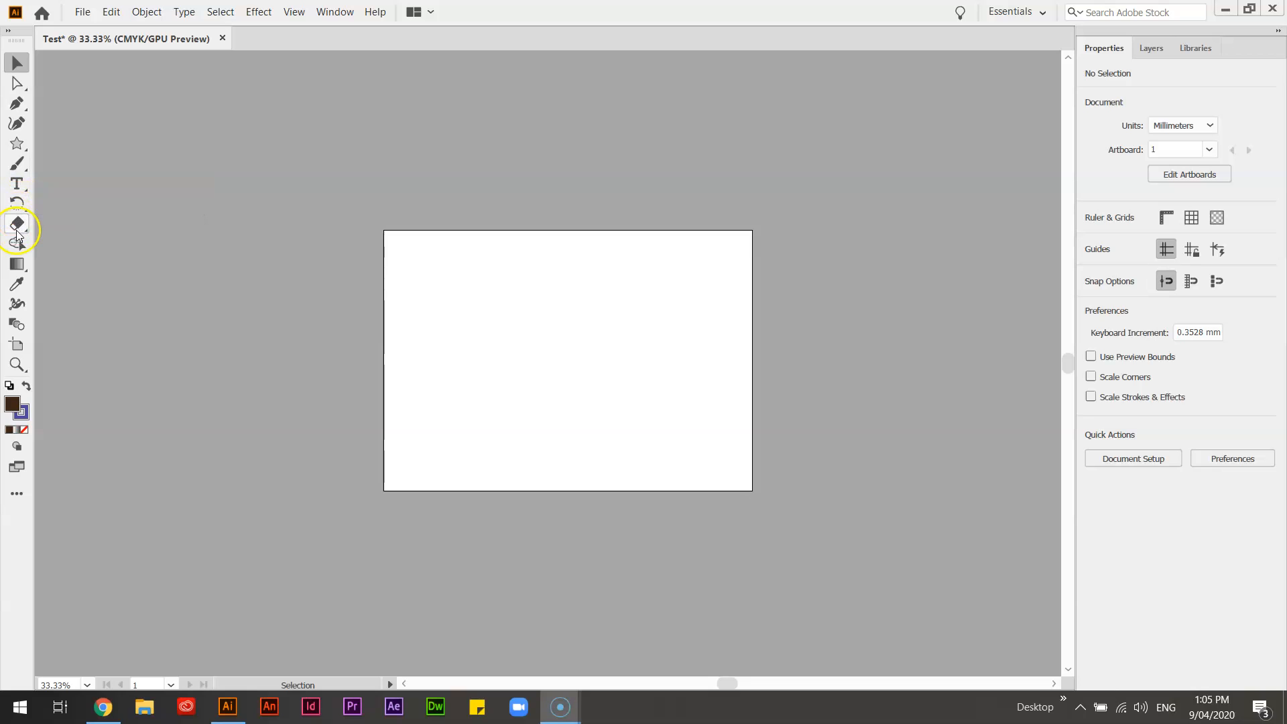
Step: Draw a rectangle about 300 mm wide and 179 mm high overlapping the artboard's upper-left corner
click(17, 144)
click(73, 130)
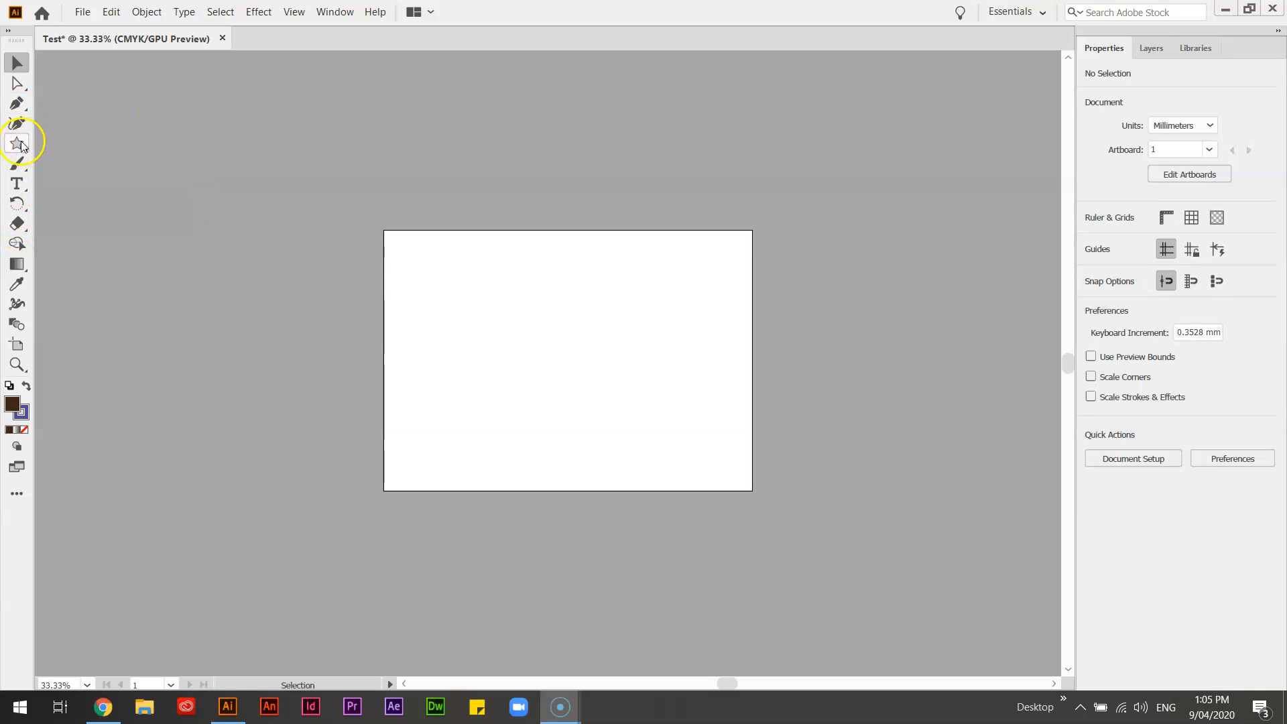
click(21, 146)
click(83, 146)
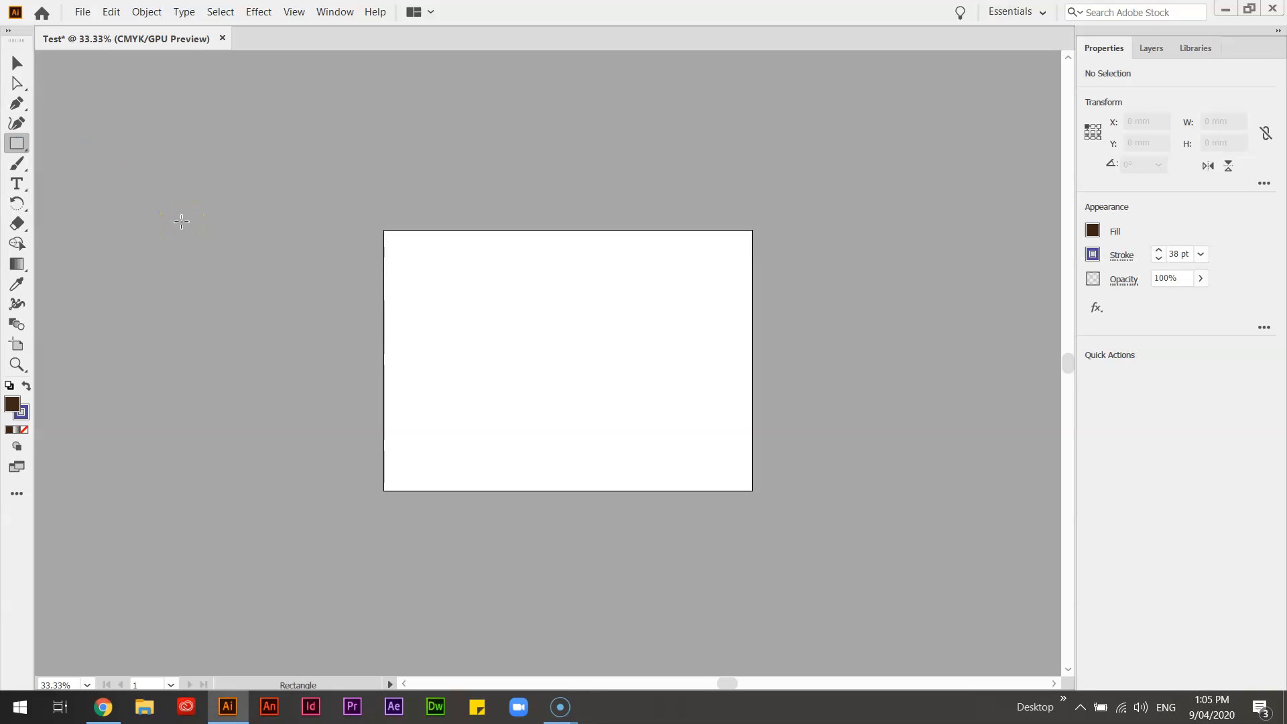
click(181, 221)
mouse_move(191, 157)
mouse_down()
mouse_move(279, 241)
mouse_move(564, 379)
mouse_up()
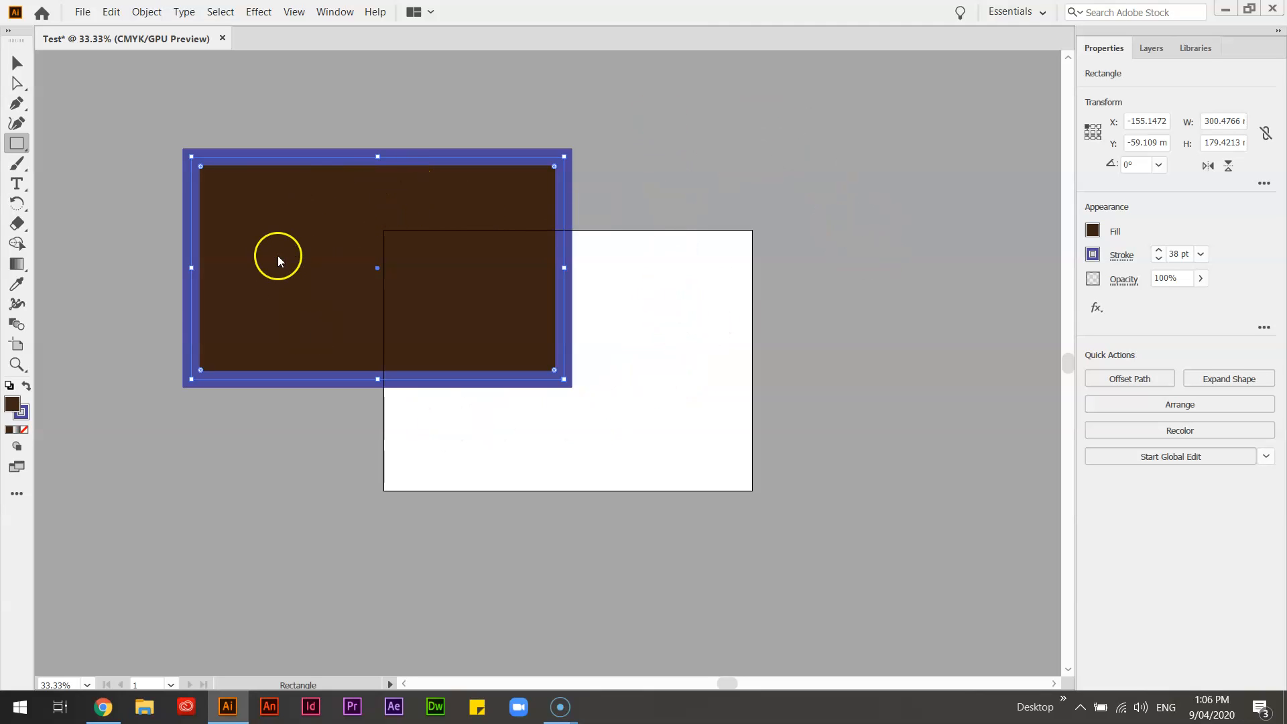
Step: Change the rectangle's fill to white with the Color Picker
click(12, 407)
double_click(13, 409)
click(21, 83)
drag(20, 84, 9, 63)
click(399, 76)
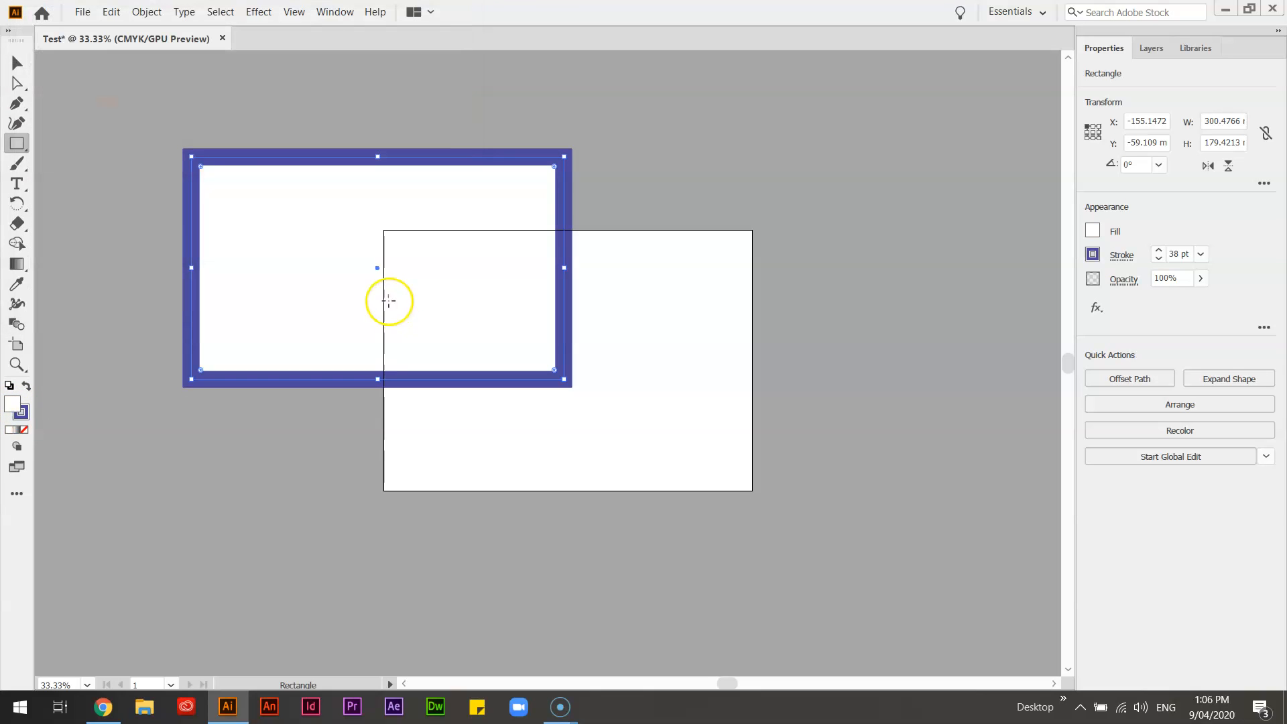
Step: Shrink the rectangle to about 98 × 65 mm and move it so it straddles the artboard's left edge
click(17, 62)
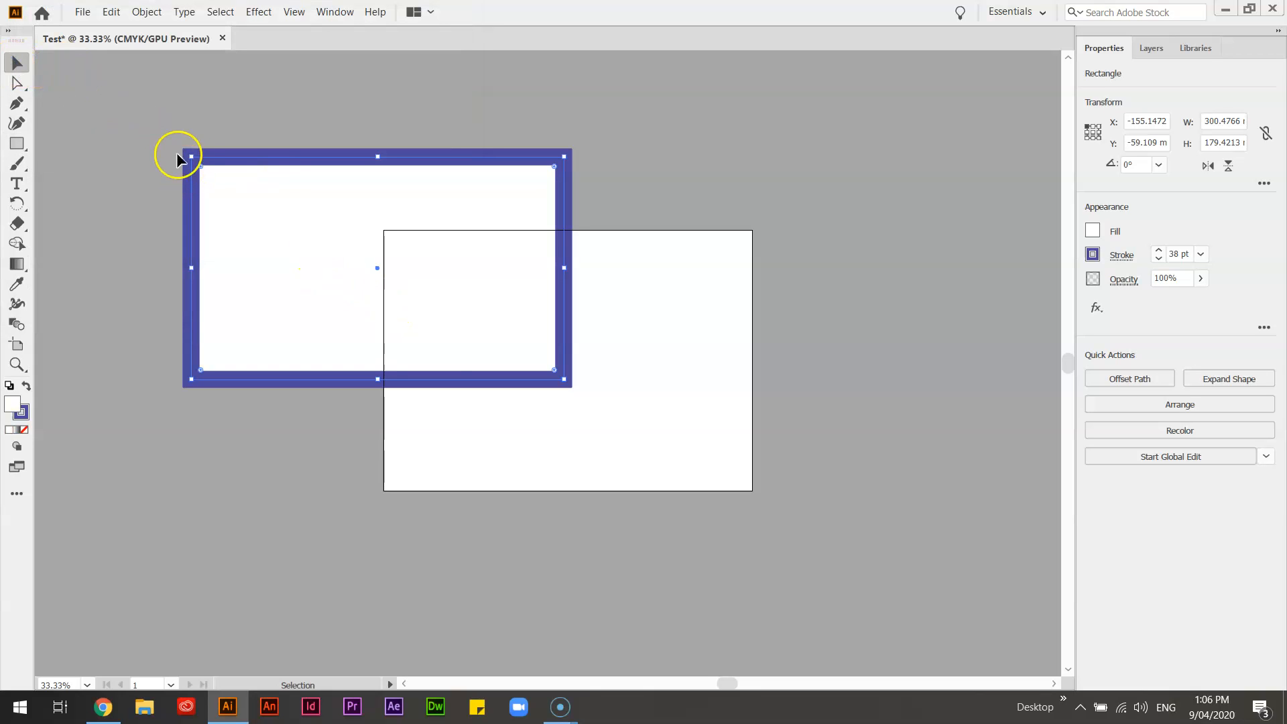
drag(191, 157, 443, 299)
click(672, 346)
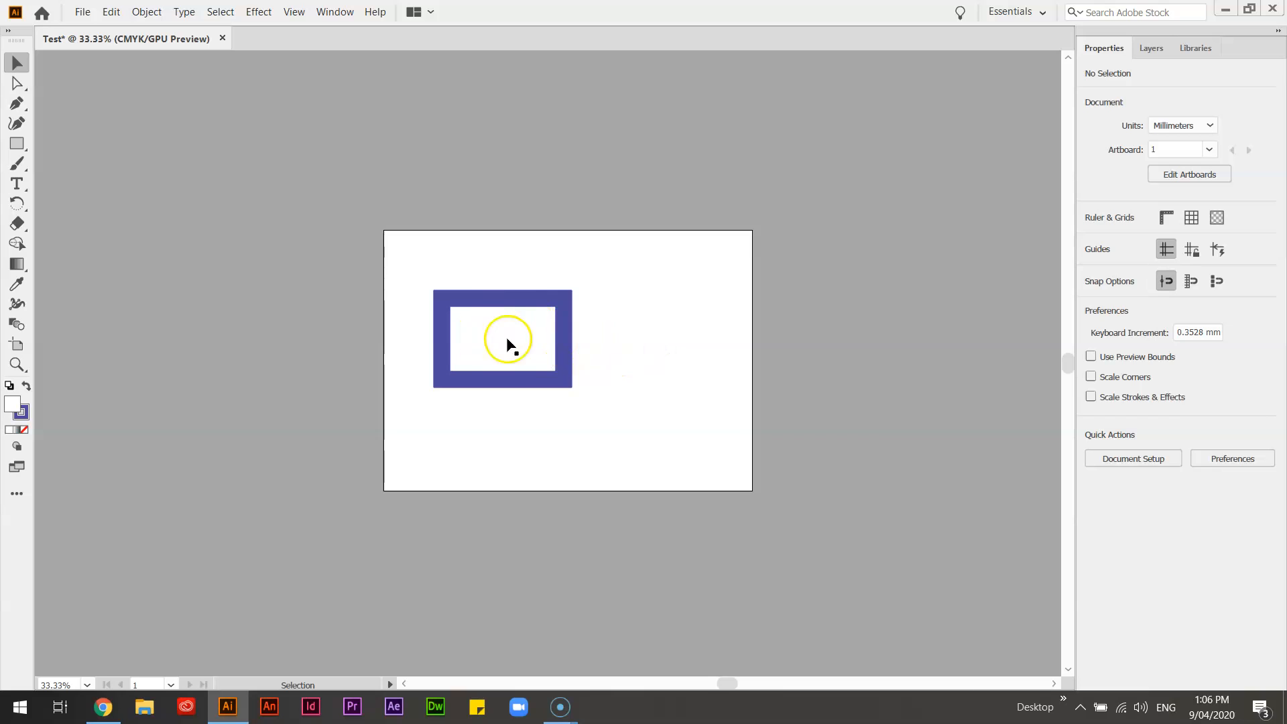
drag(492, 329, 365, 335)
click(436, 438)
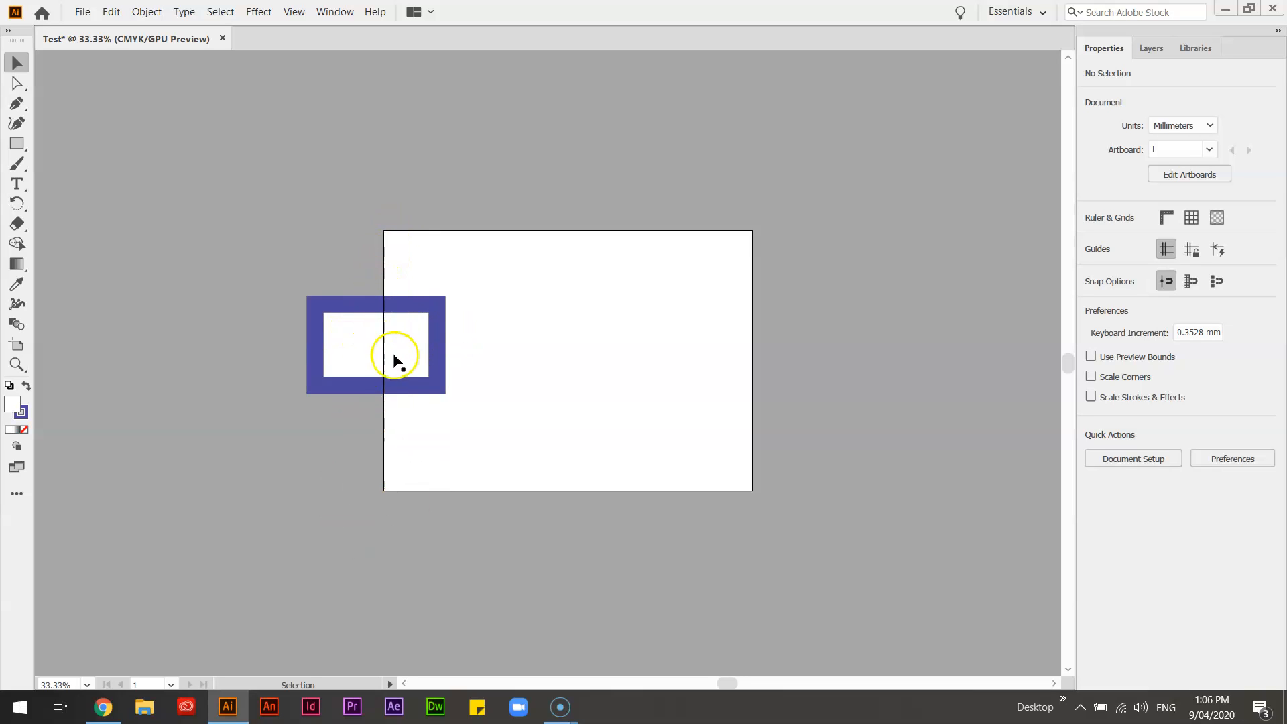
Step: Set the rectangle's stroke weight to 11 pt
click(364, 389)
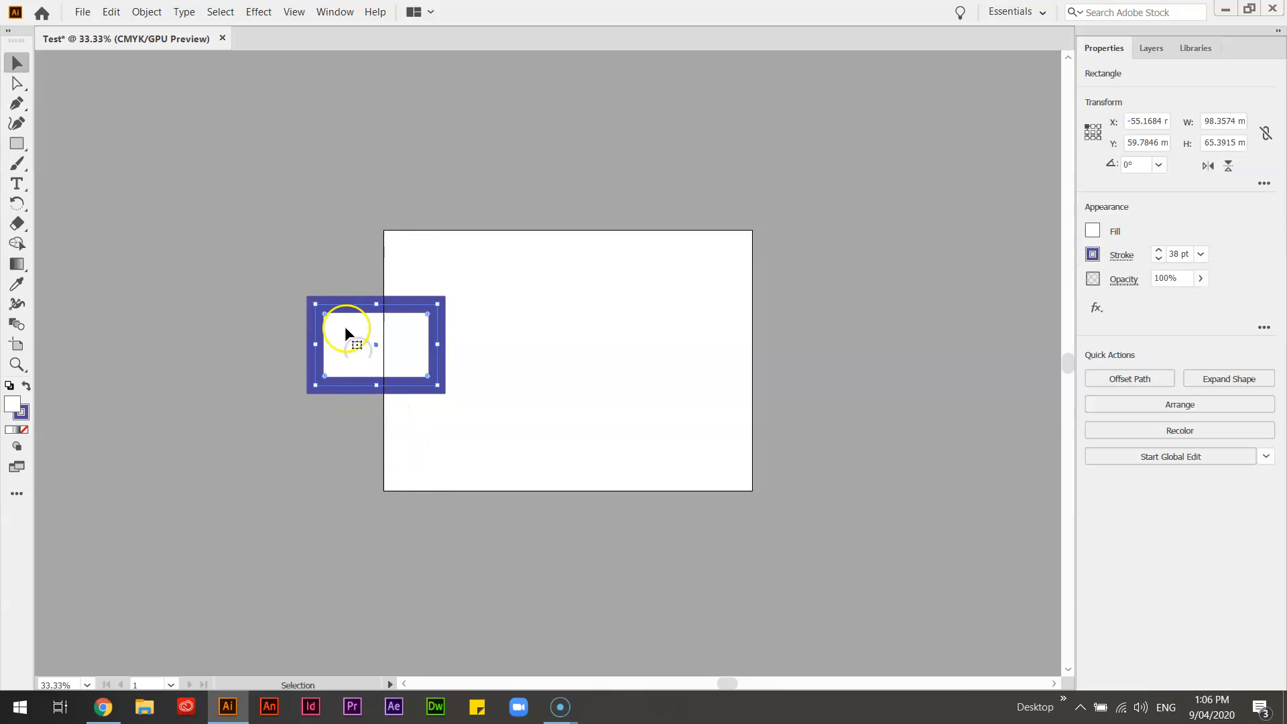
click(1176, 254)
key(Return)
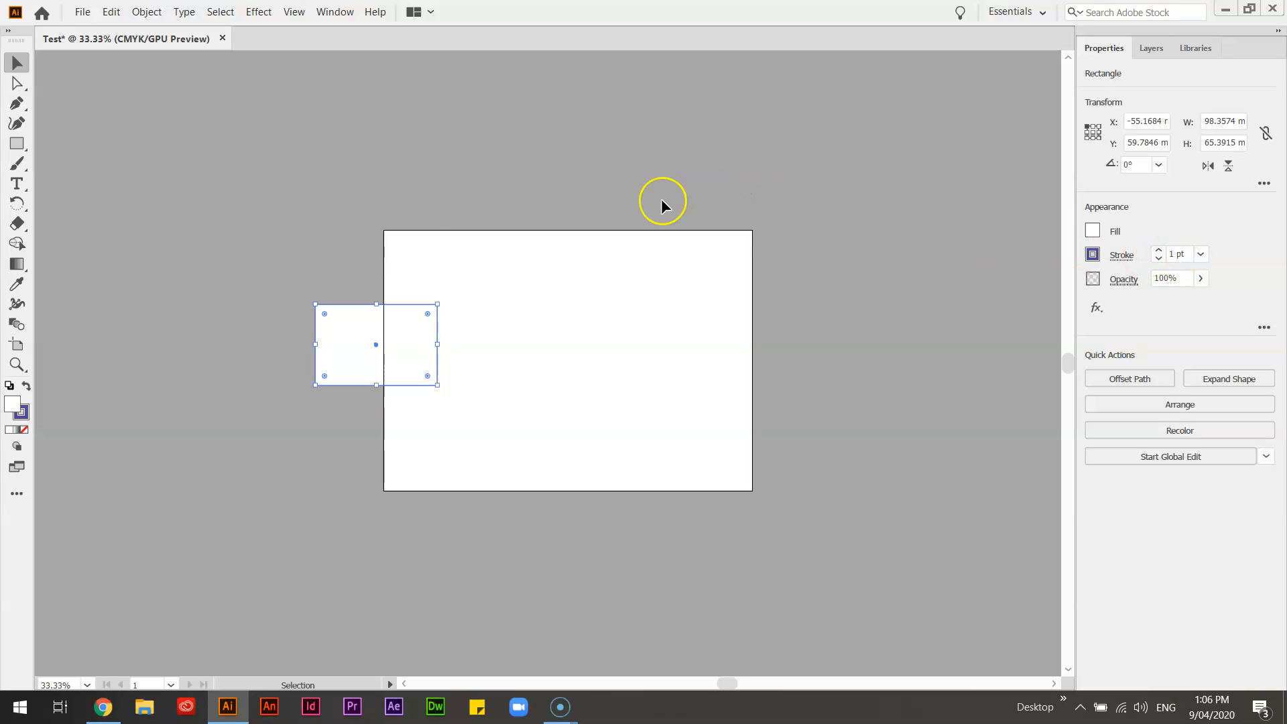
click(1159, 250)
click(1159, 250)
click(1159, 250)
click(1159, 251)
click(1159, 251)
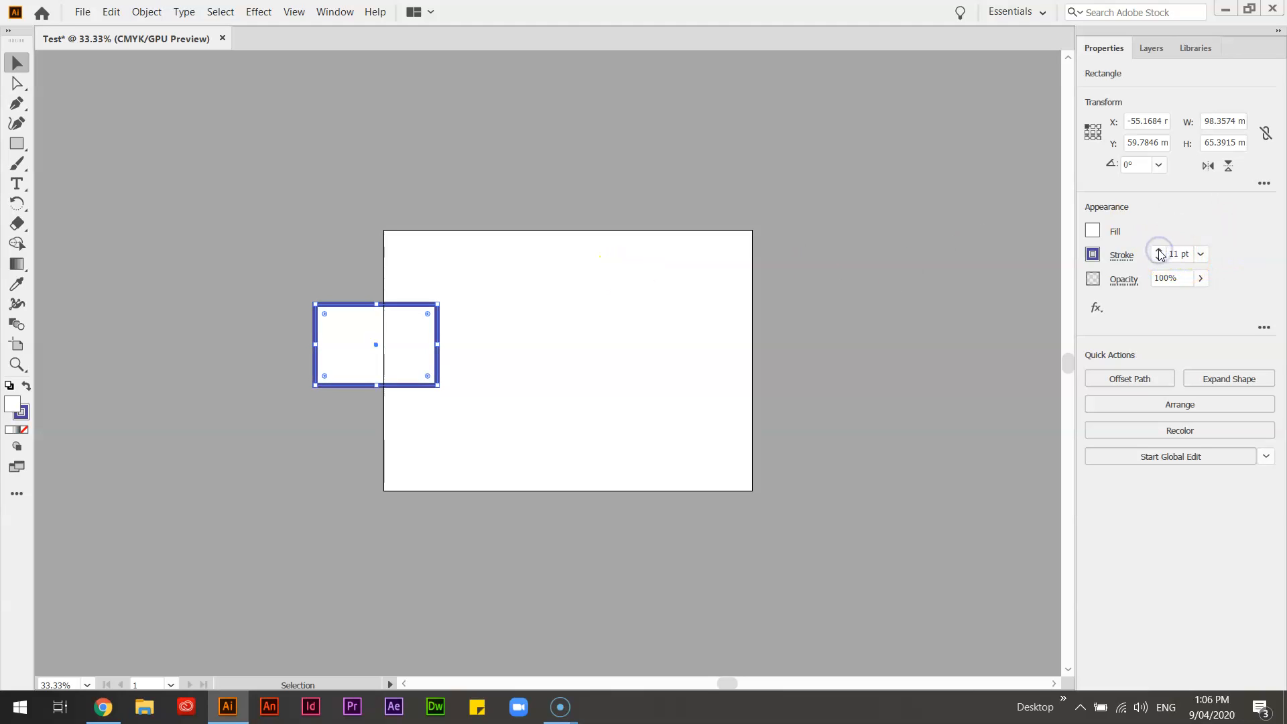
Step: Give the rectangle's stroke a projecting cap and a bevel corner join
click(1123, 258)
click(1052, 301)
click(1052, 323)
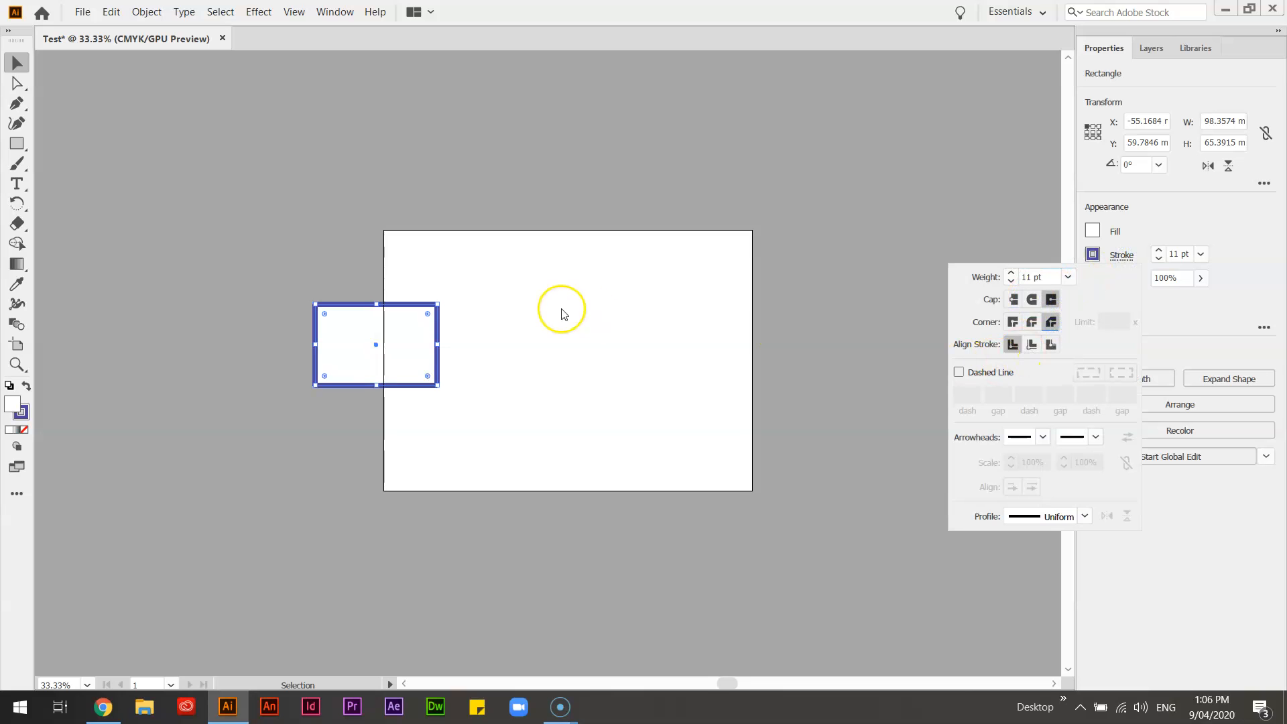
Step: Compare outside and inside stroke alignment on the rectangle, keep it centred, and set the stroke's cap to Butt Cap
key(z)
drag(302, 296, 535, 416)
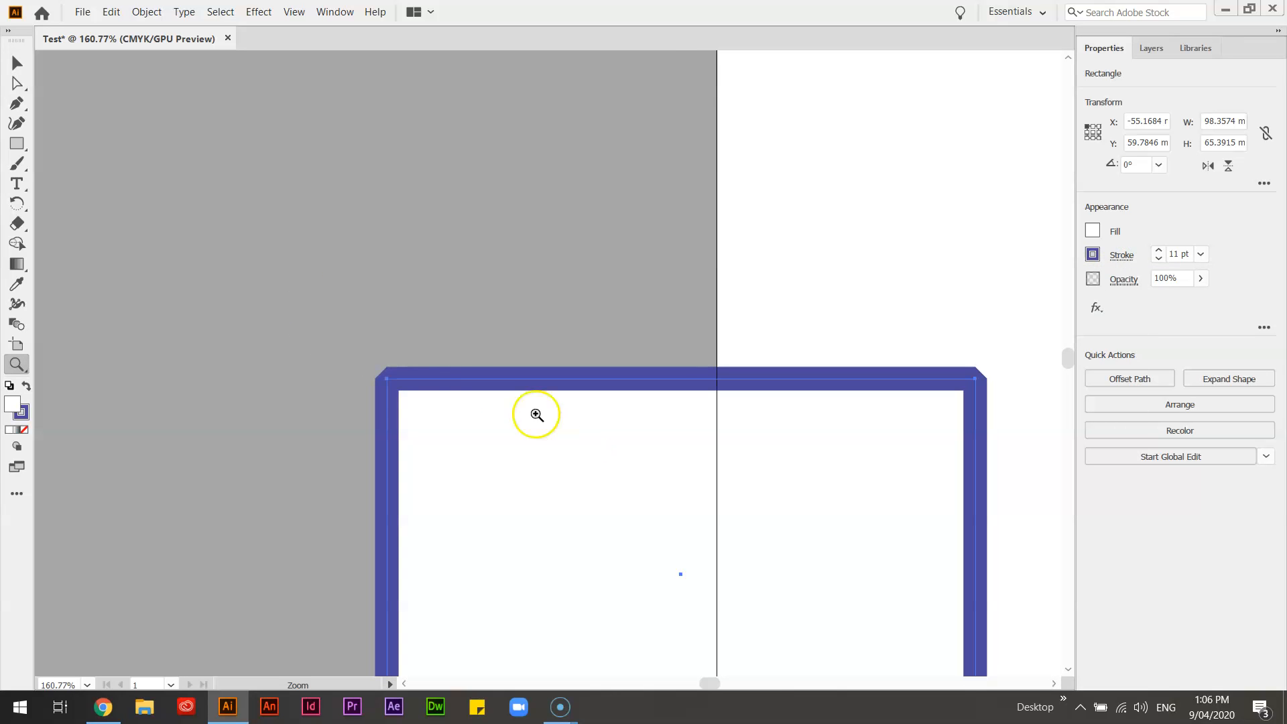
click(1123, 256)
click(1049, 346)
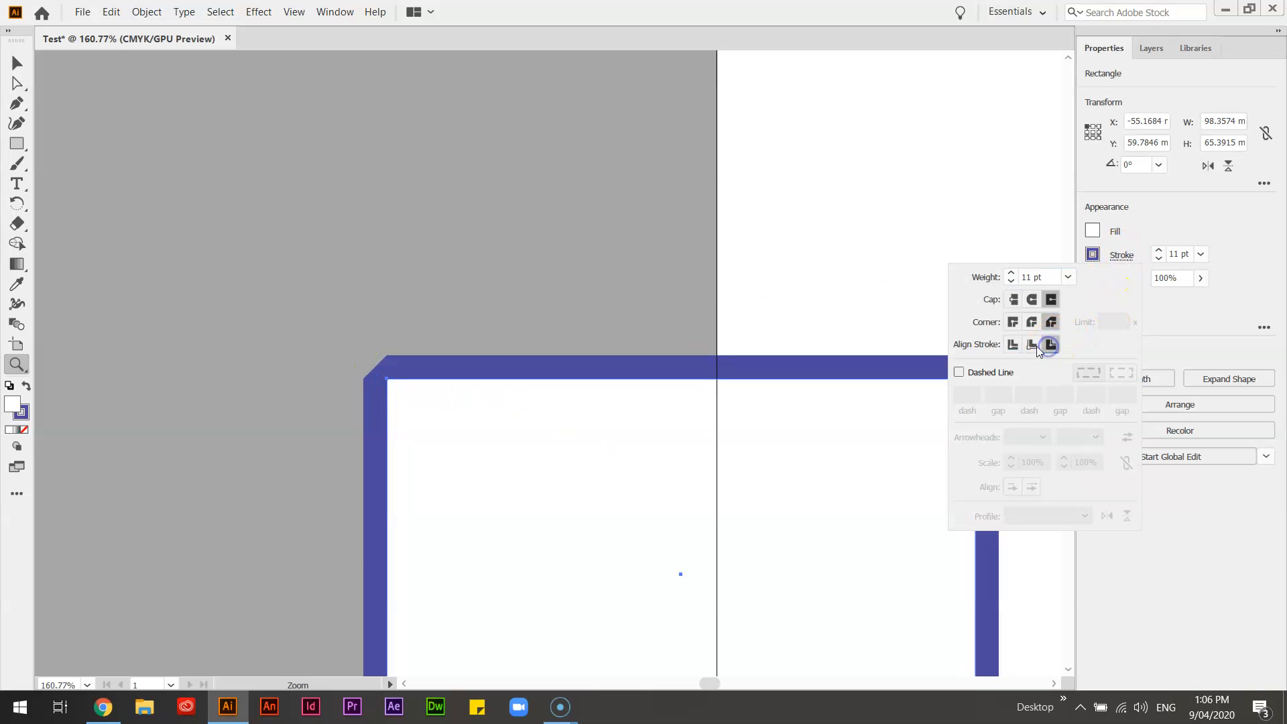
click(1031, 345)
click(1014, 345)
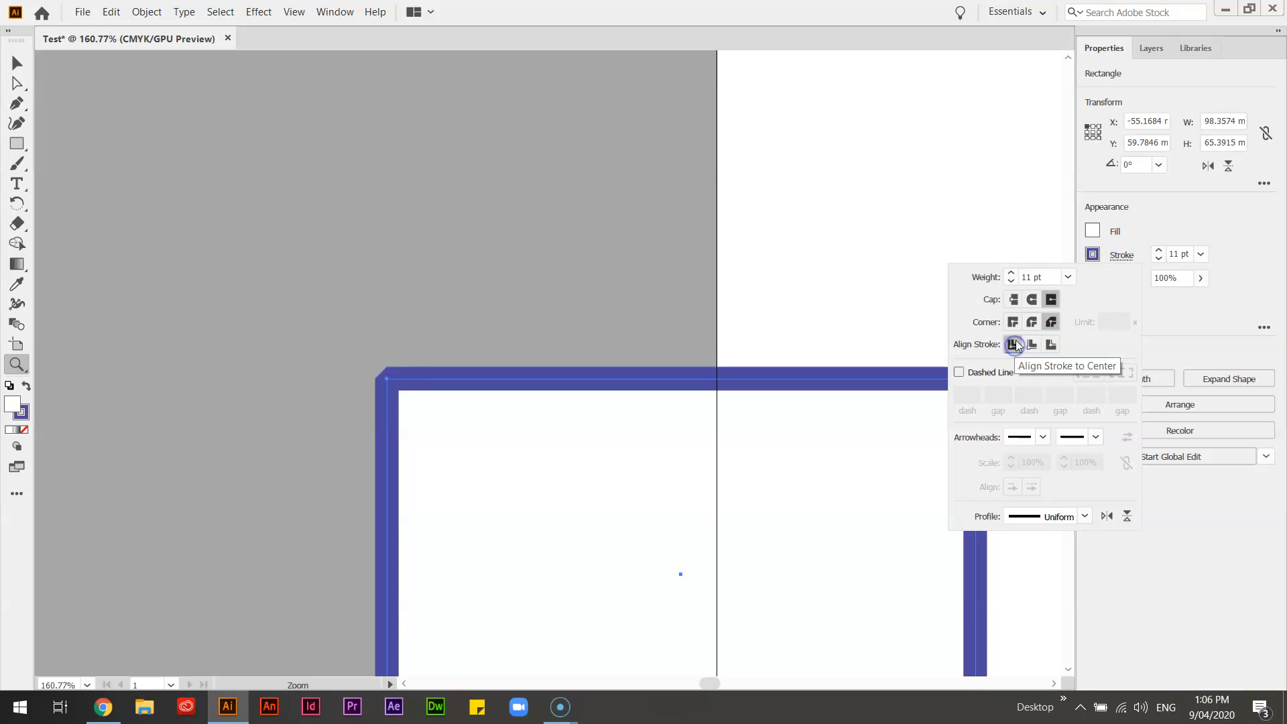
click(1030, 303)
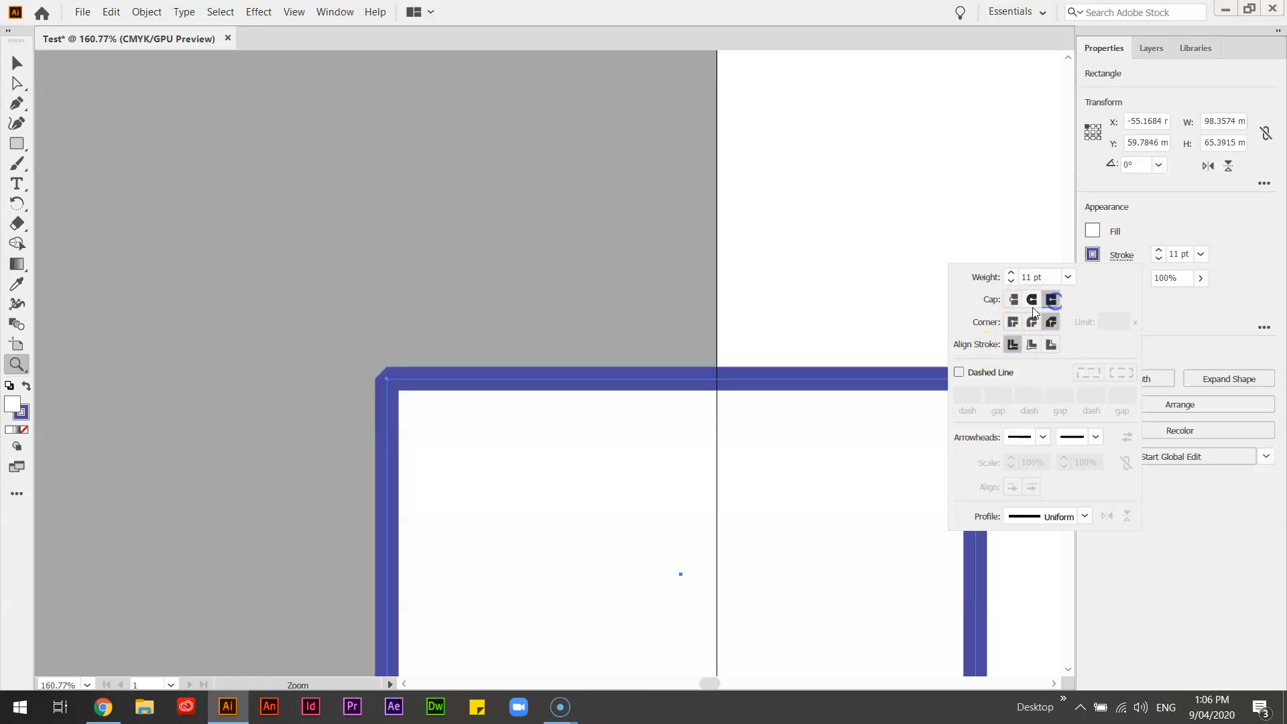
click(1013, 299)
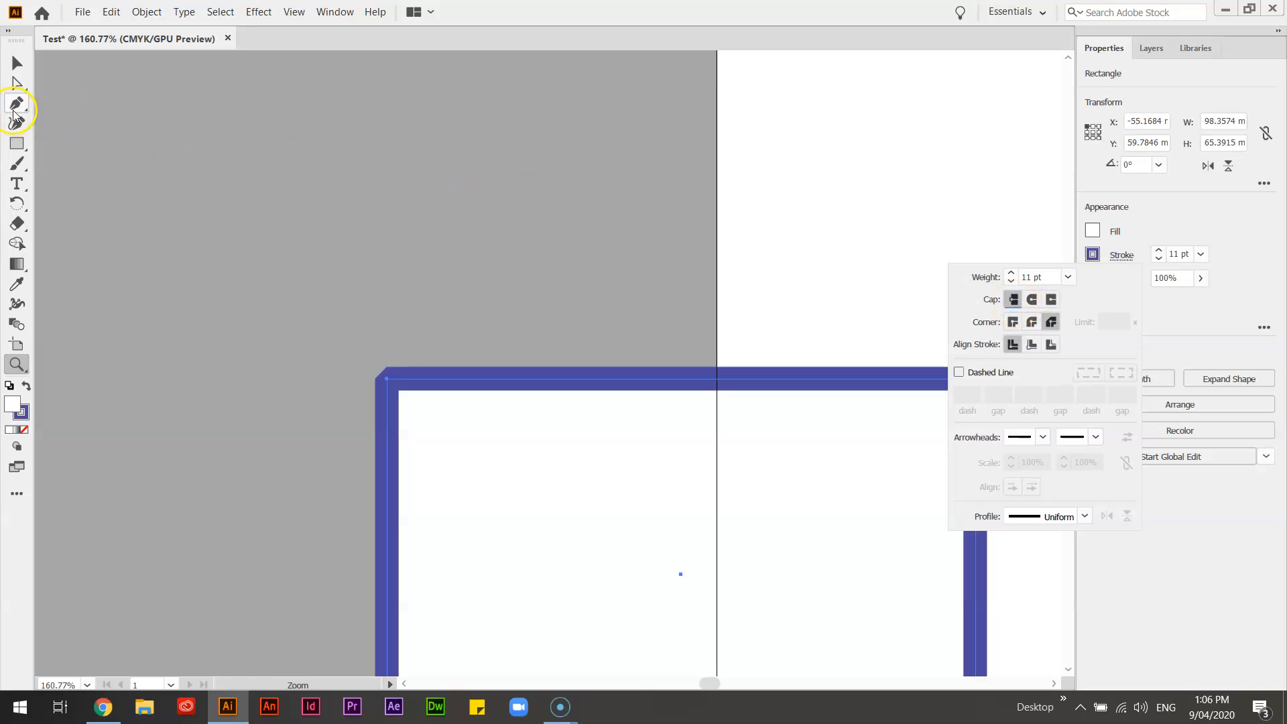
Step: Draw an open, three-point angled path with the Pen tool on the empty canvas beside the rectangle
click(131, 292)
click(131, 292)
click(17, 102)
click(409, 380)
click(468, 213)
click(638, 349)
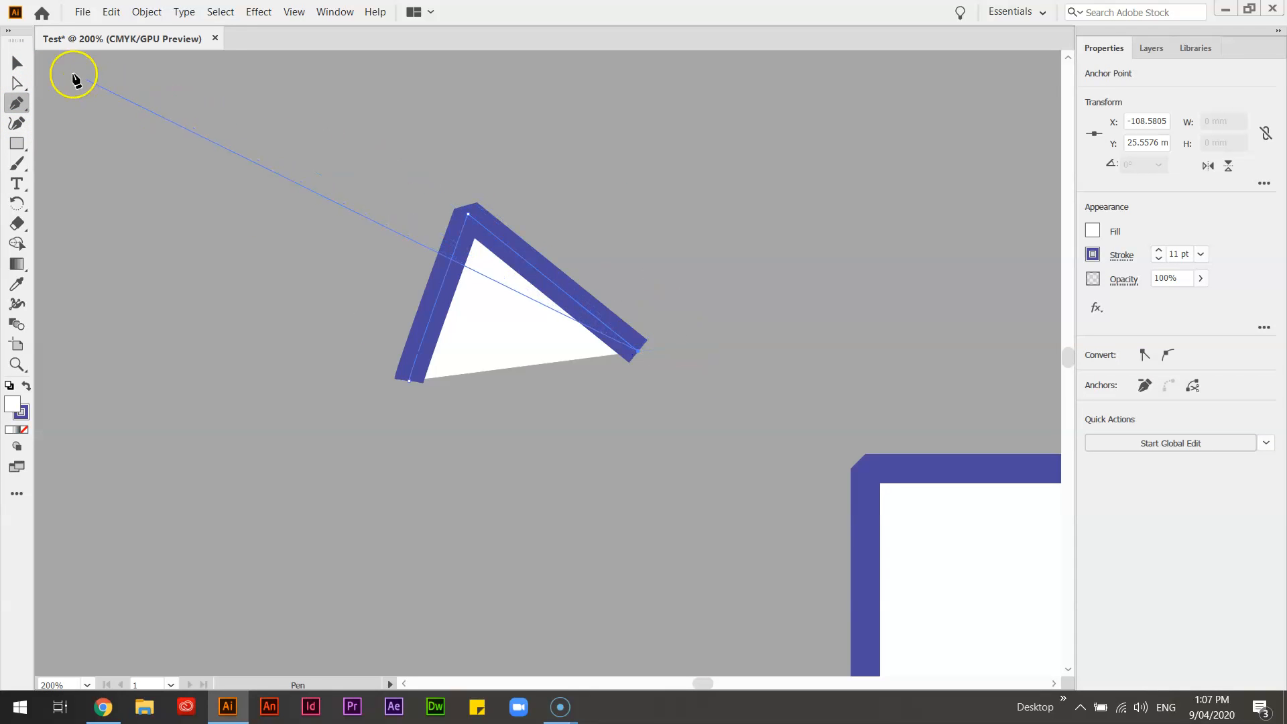
click(17, 63)
Step: Compare the round, projecting and butt caps on the open path, and delete the path
click(1121, 256)
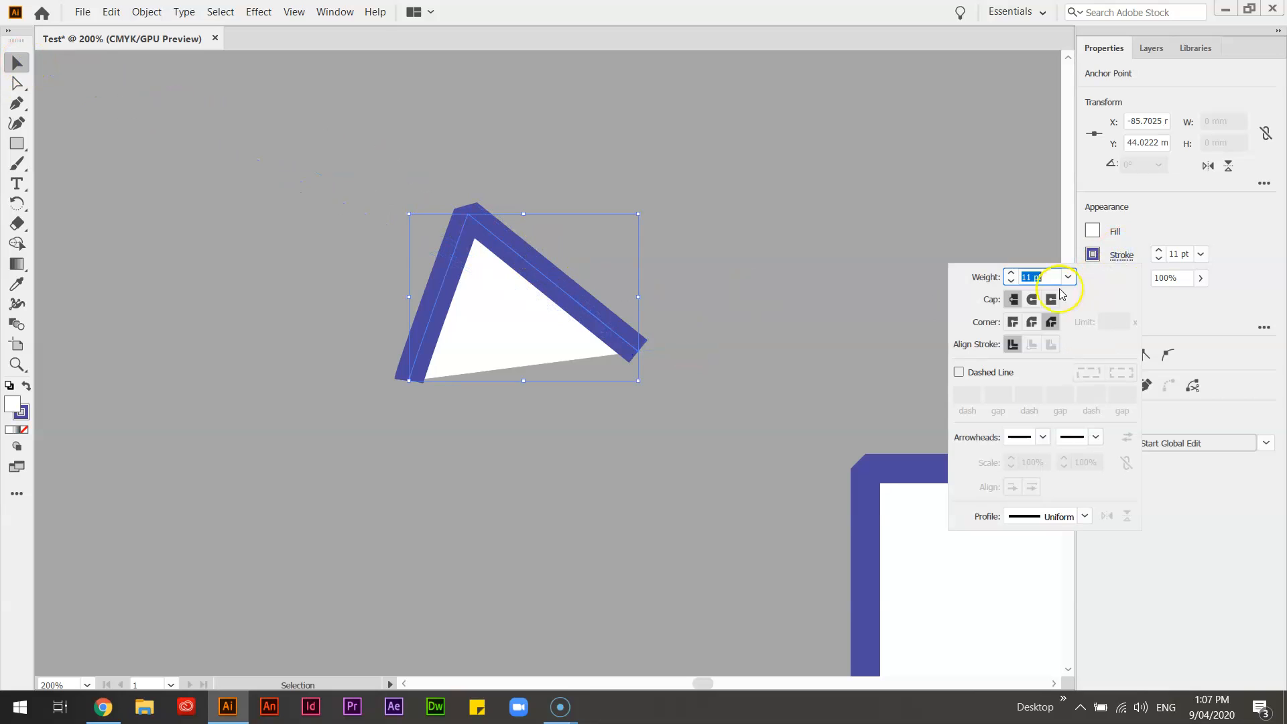
click(1032, 300)
click(1050, 300)
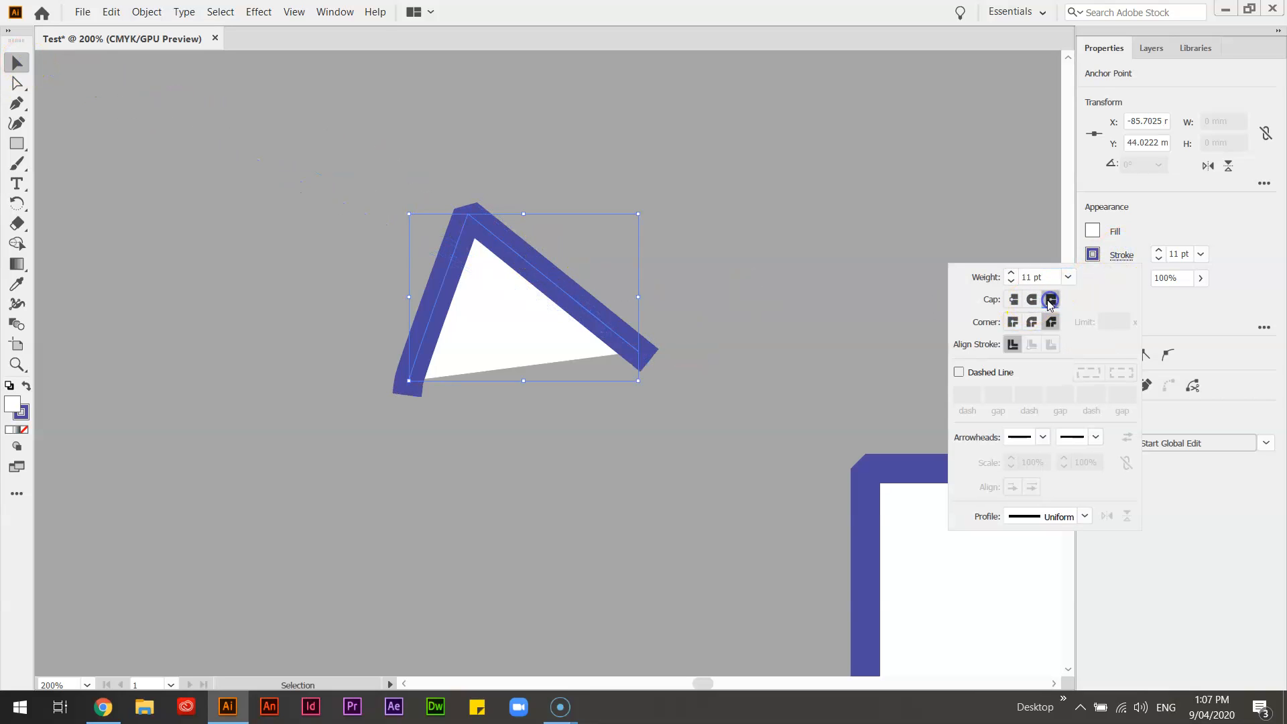
click(1014, 299)
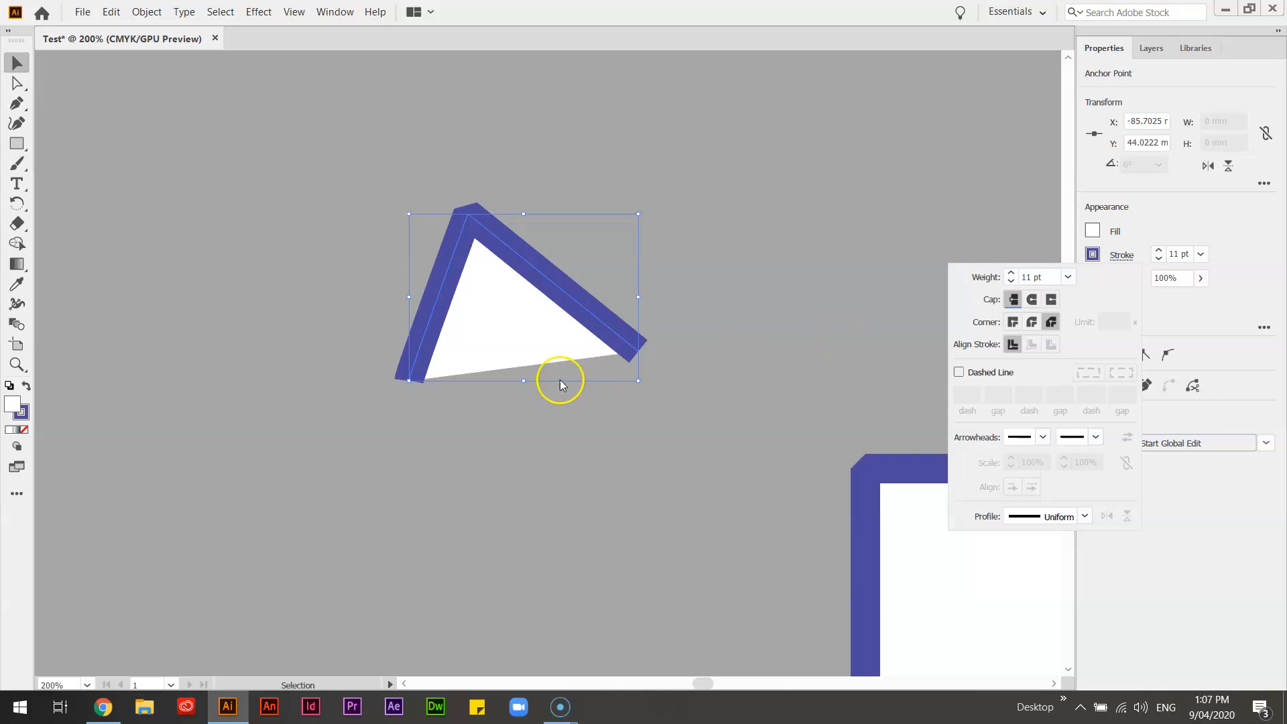
click(1032, 300)
click(499, 305)
key(Delete)
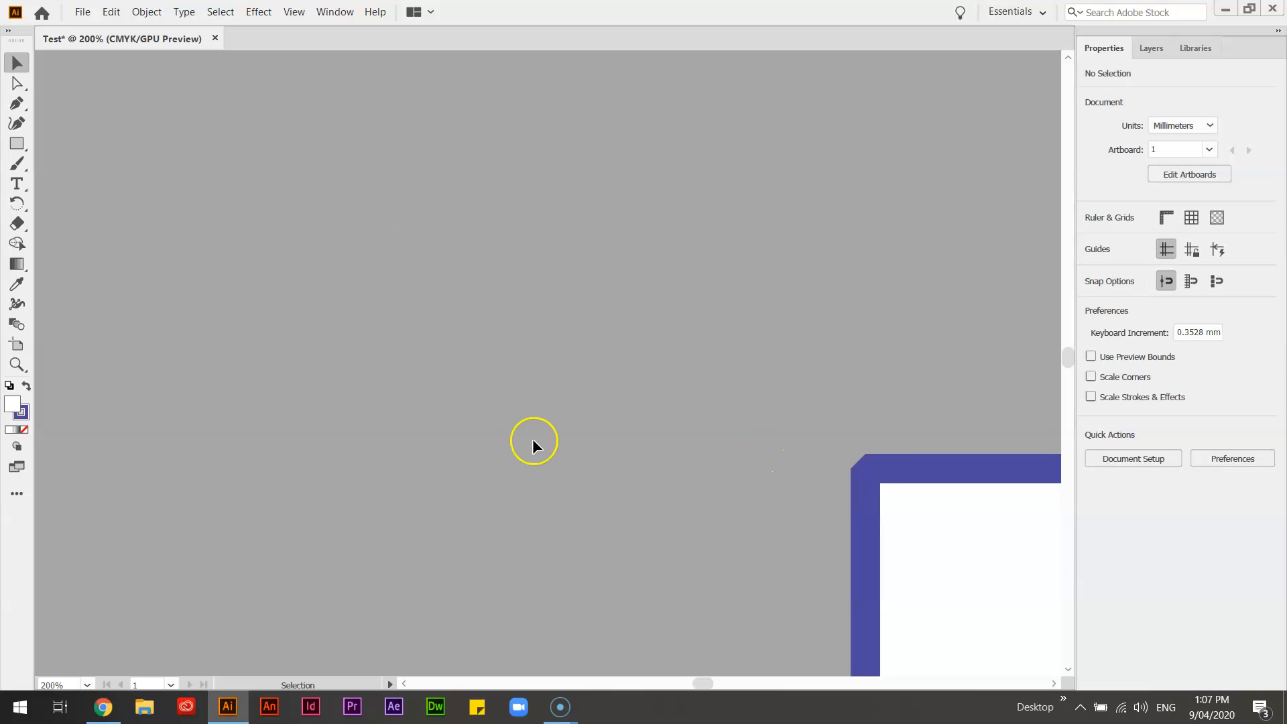
Step: Set the rectangle's stroke corners to a miter join
drag(674, 469, 38, 207)
drag(469, 463, 460, 429)
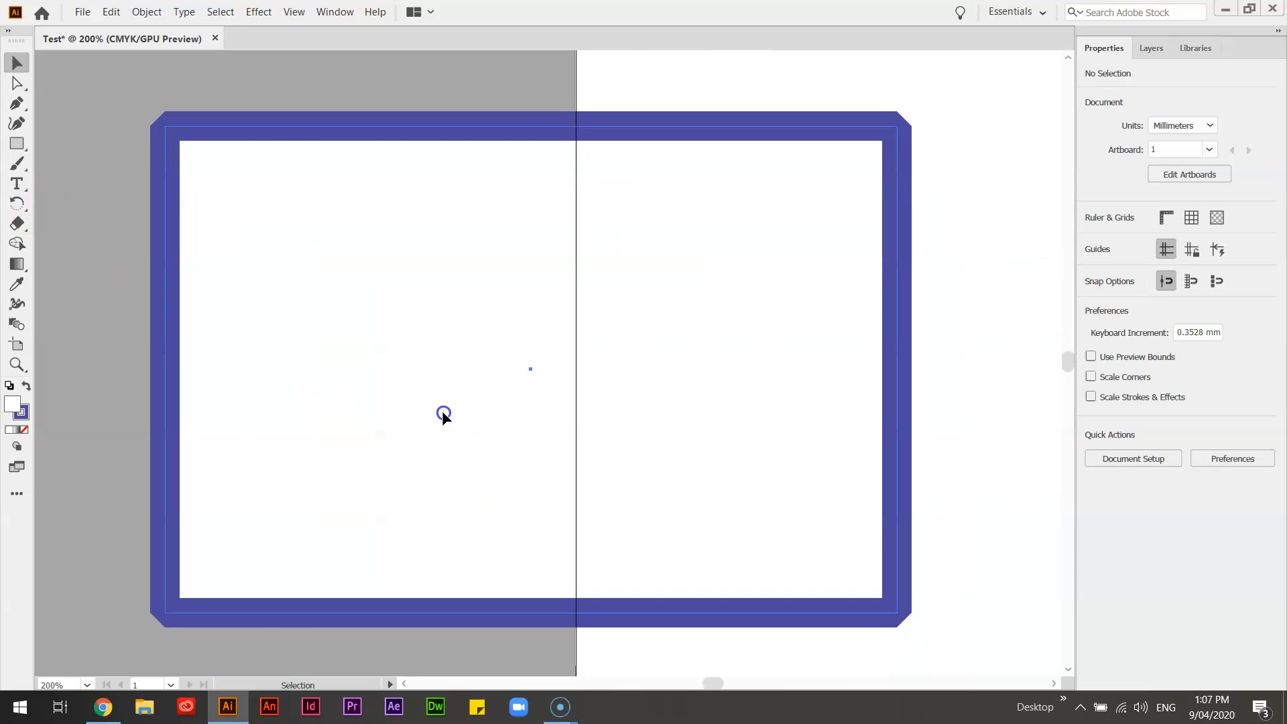
click(443, 414)
click(1116, 255)
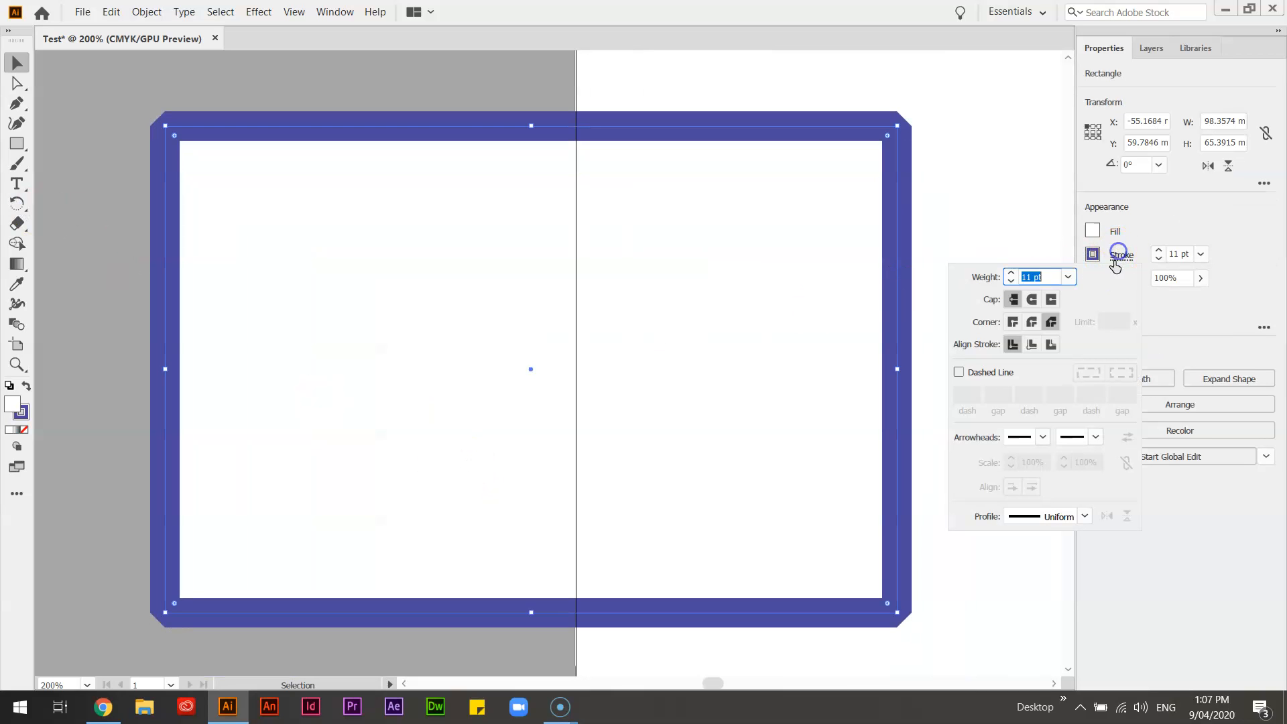
click(1013, 322)
click(312, 95)
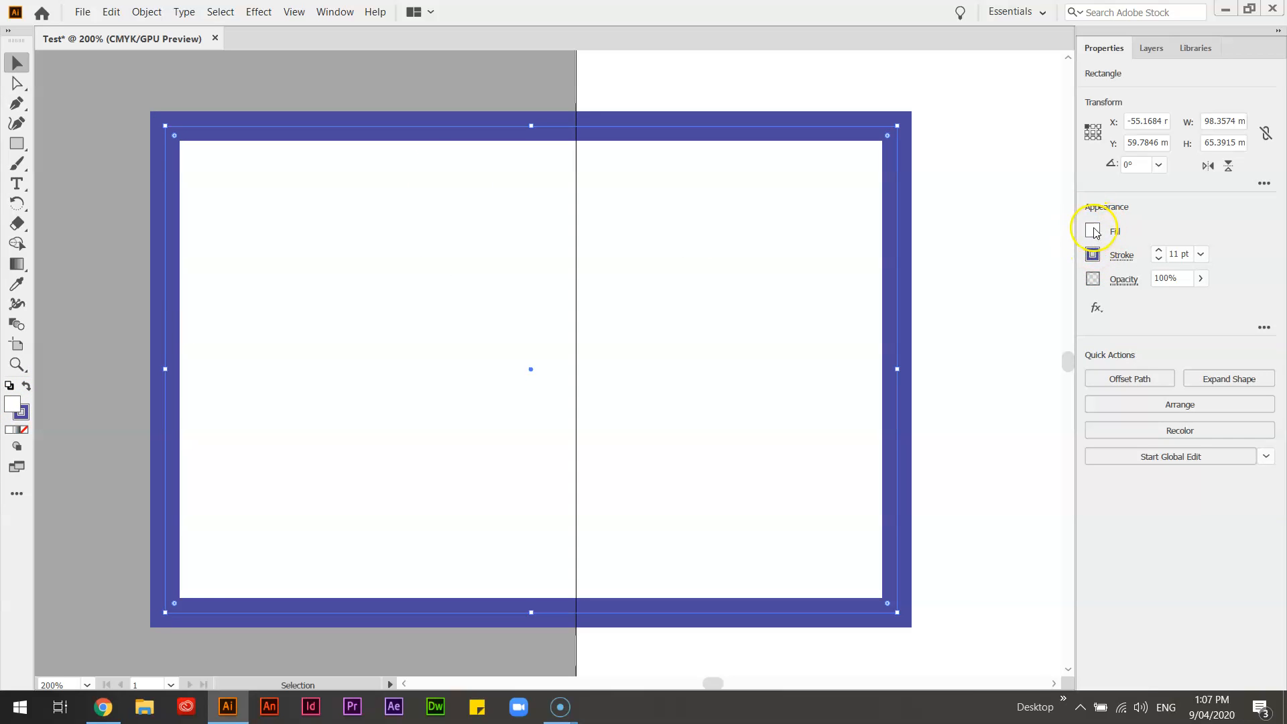
Step: Fill the rectangle with blue at C 78.43 %, M 32.16 %, Y 0 %, K 0 %
click(1093, 231)
click(1000, 411)
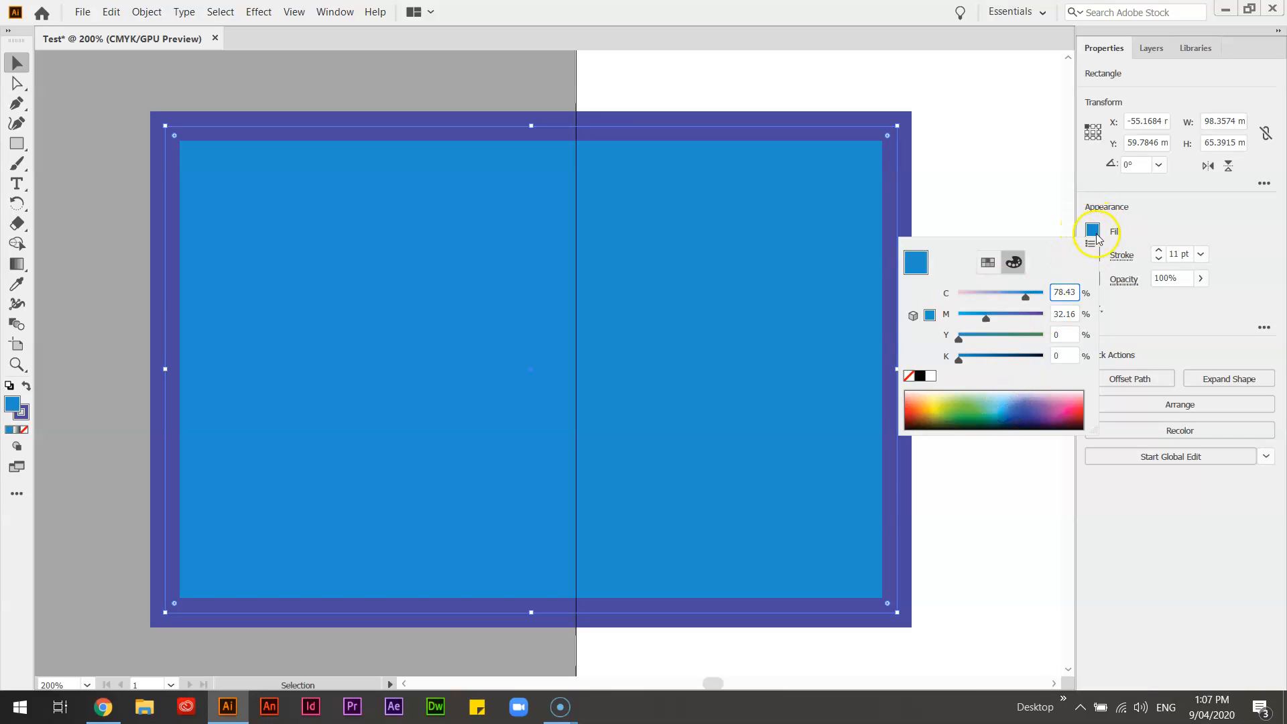
Step: Examine the swatch and colour mixer views for both the rectangle's stroke and its fill
click(1092, 254)
click(1093, 254)
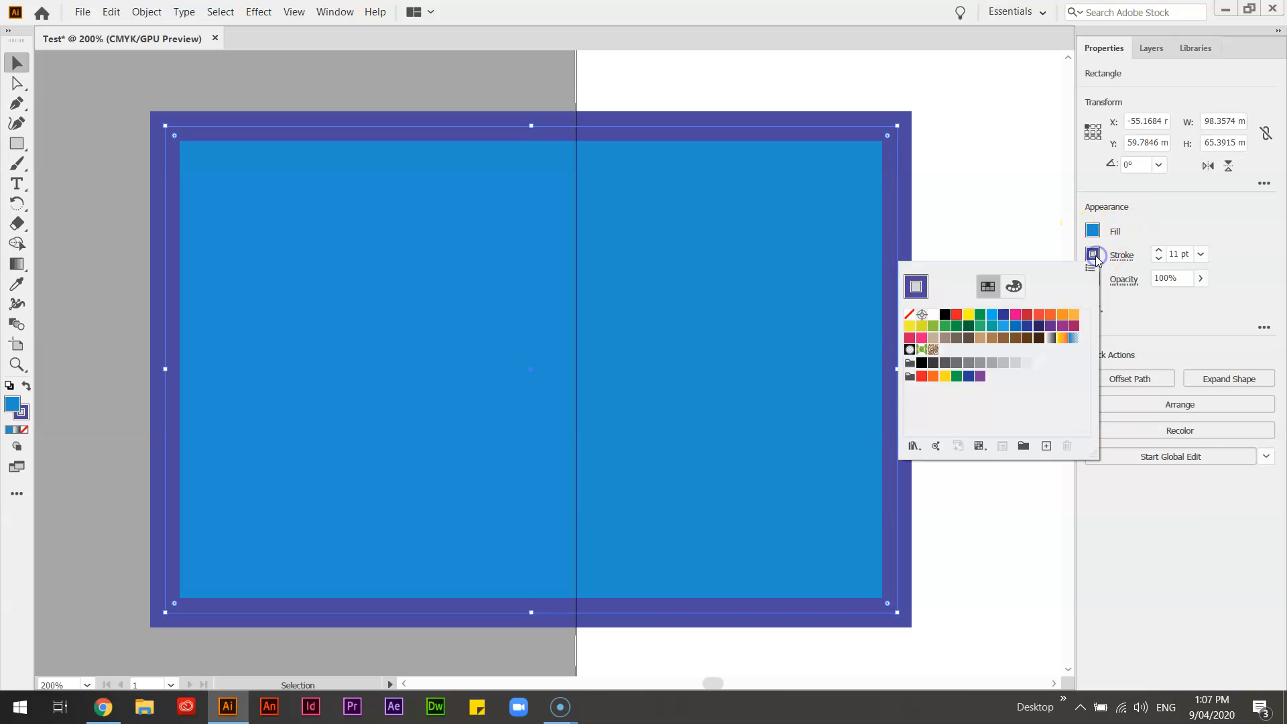
click(1013, 286)
click(990, 287)
click(1014, 286)
click(990, 287)
click(1092, 231)
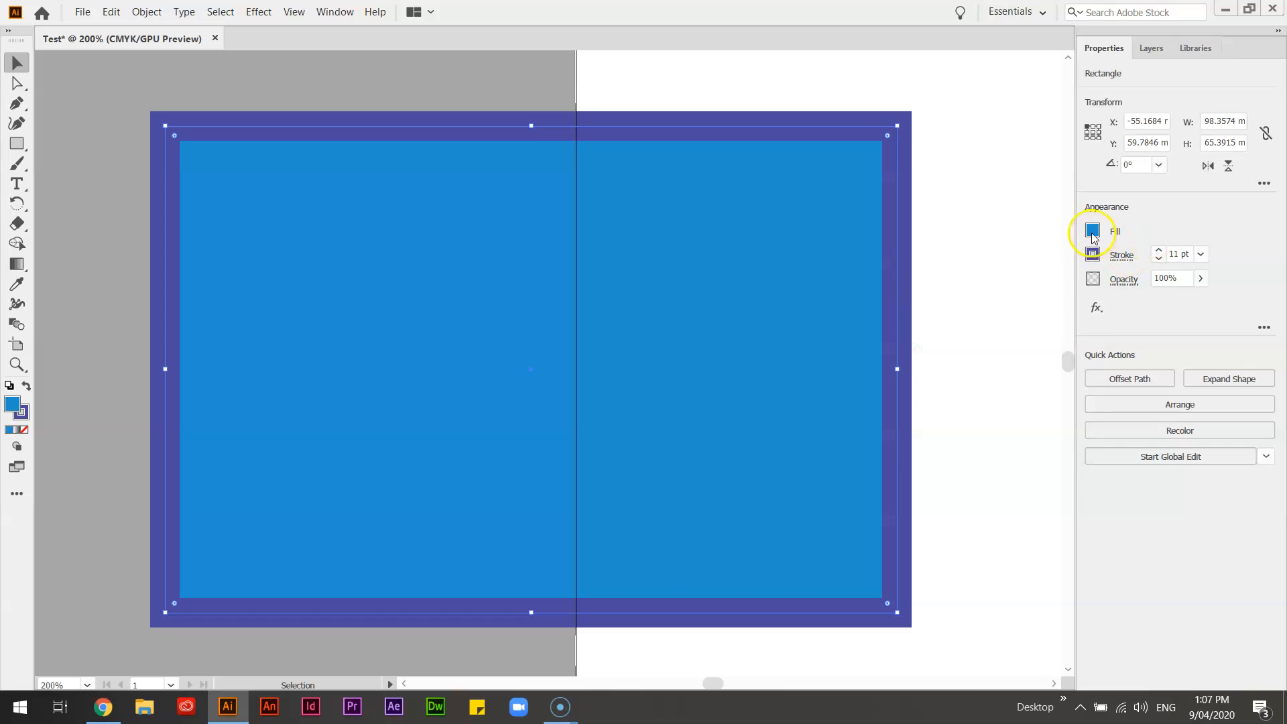
click(1092, 231)
click(988, 262)
click(1013, 262)
click(988, 262)
click(1013, 264)
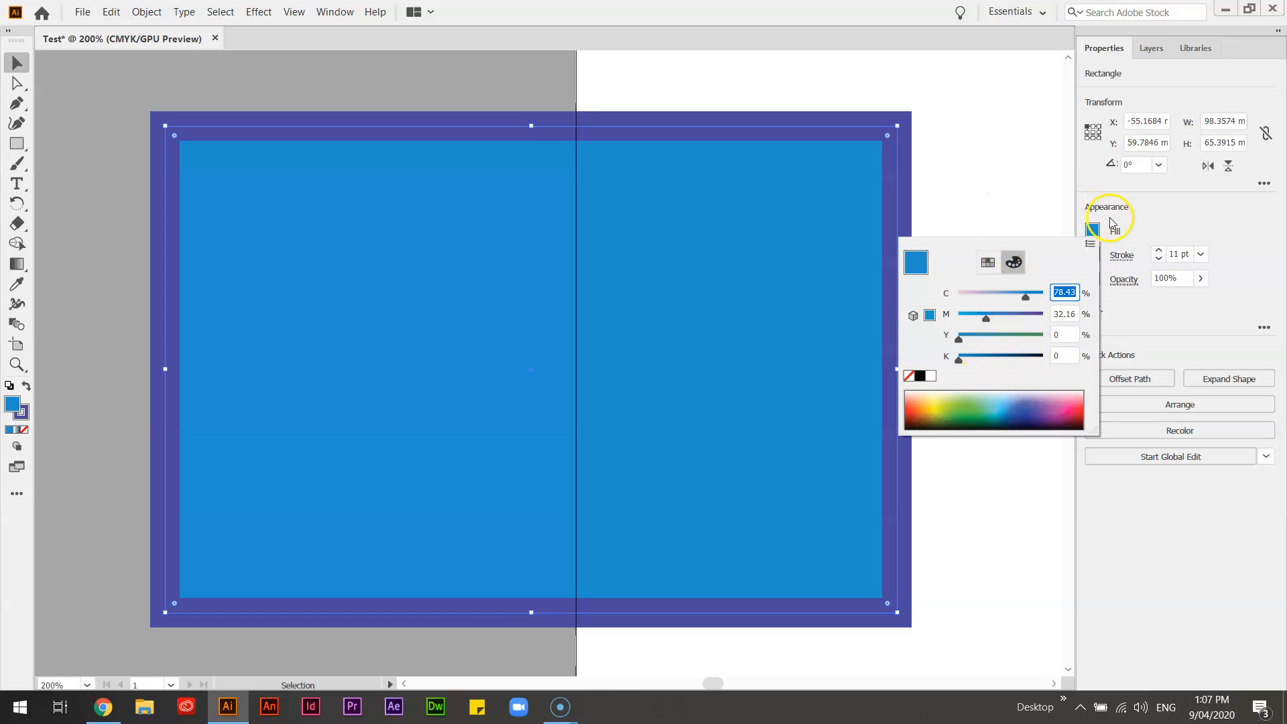
click(1168, 227)
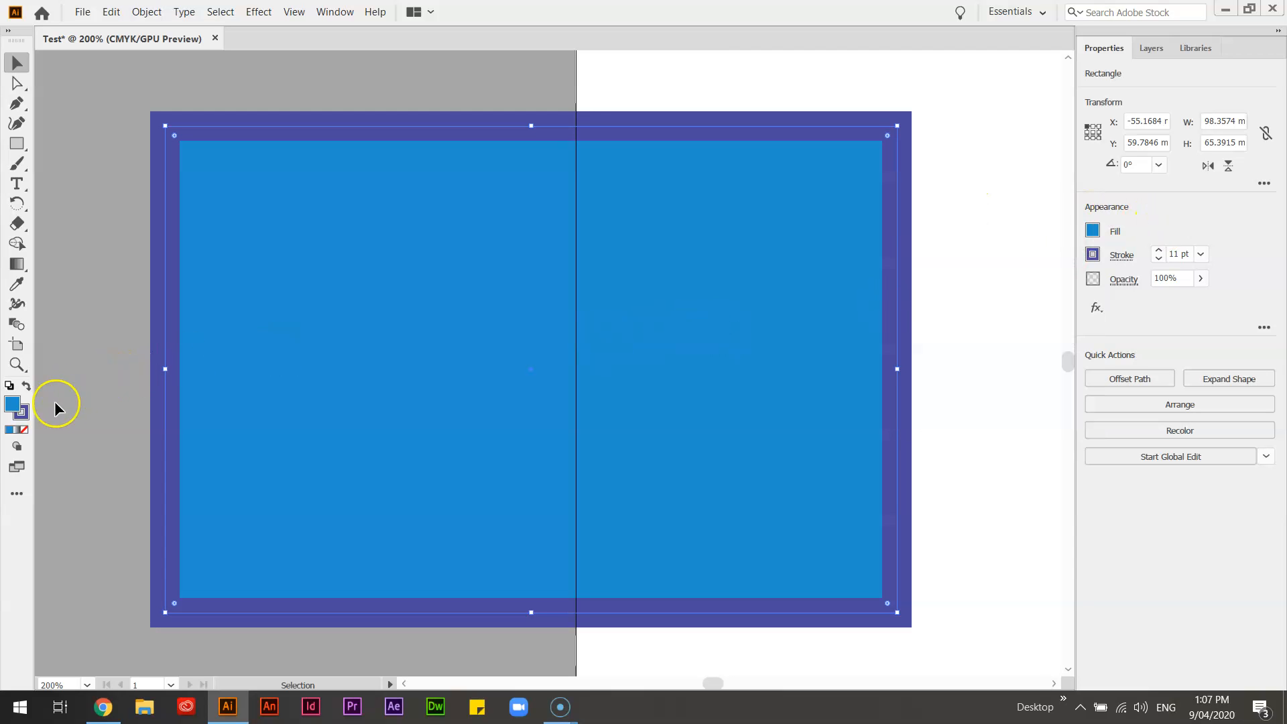
Step: Recolour the rectangle's fill to bright red by its hex value in the Color Picker
double_click(15, 408)
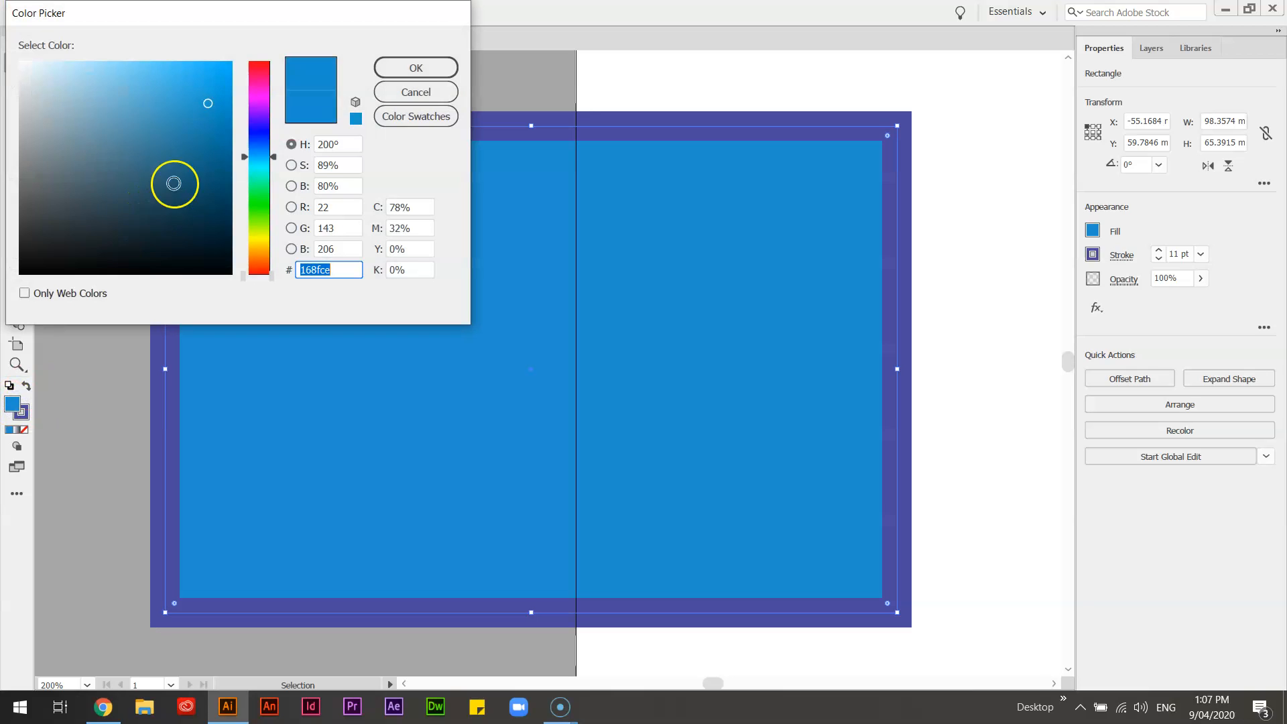
mouse_move(138, 120)
mouse_down()
mouse_move(132, 163)
mouse_move(147, 133)
mouse_up()
mouse_move(253, 158)
mouse_down()
mouse_move(256, 92)
mouse_move(263, 267)
mouse_up()
drag(143, 116, 134, 137)
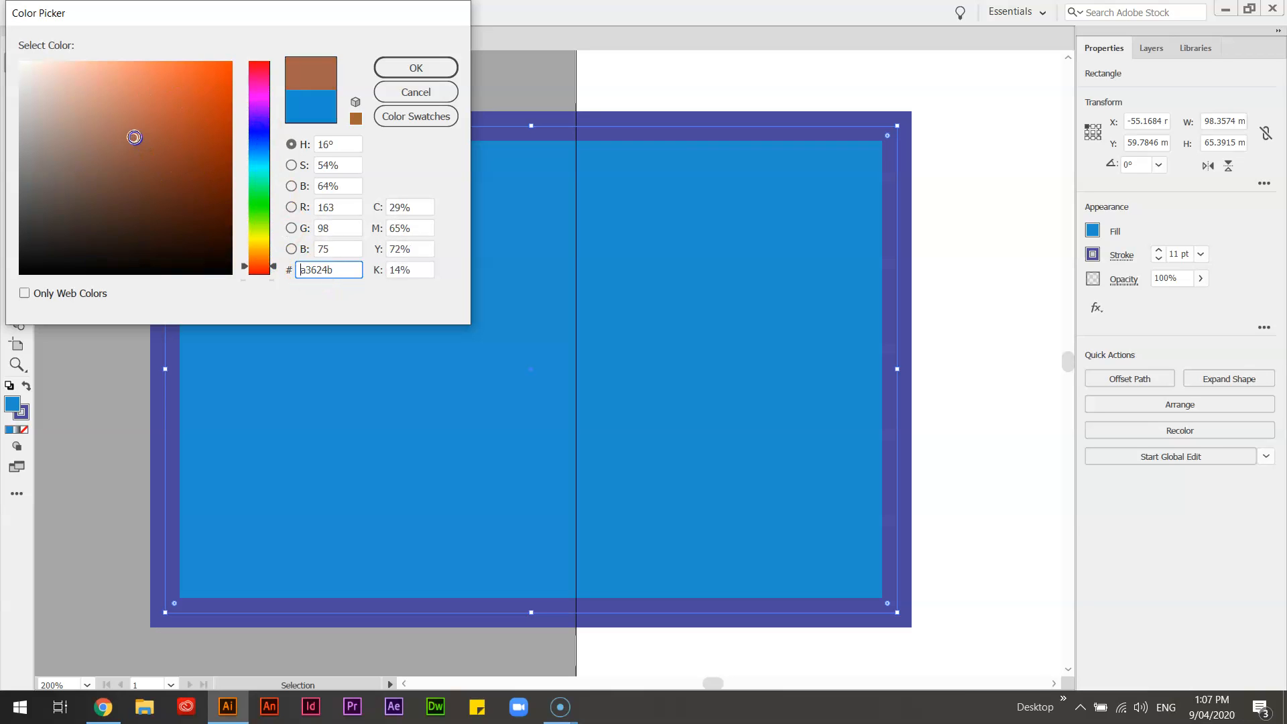
drag(352, 269, 297, 277)
key(Return)
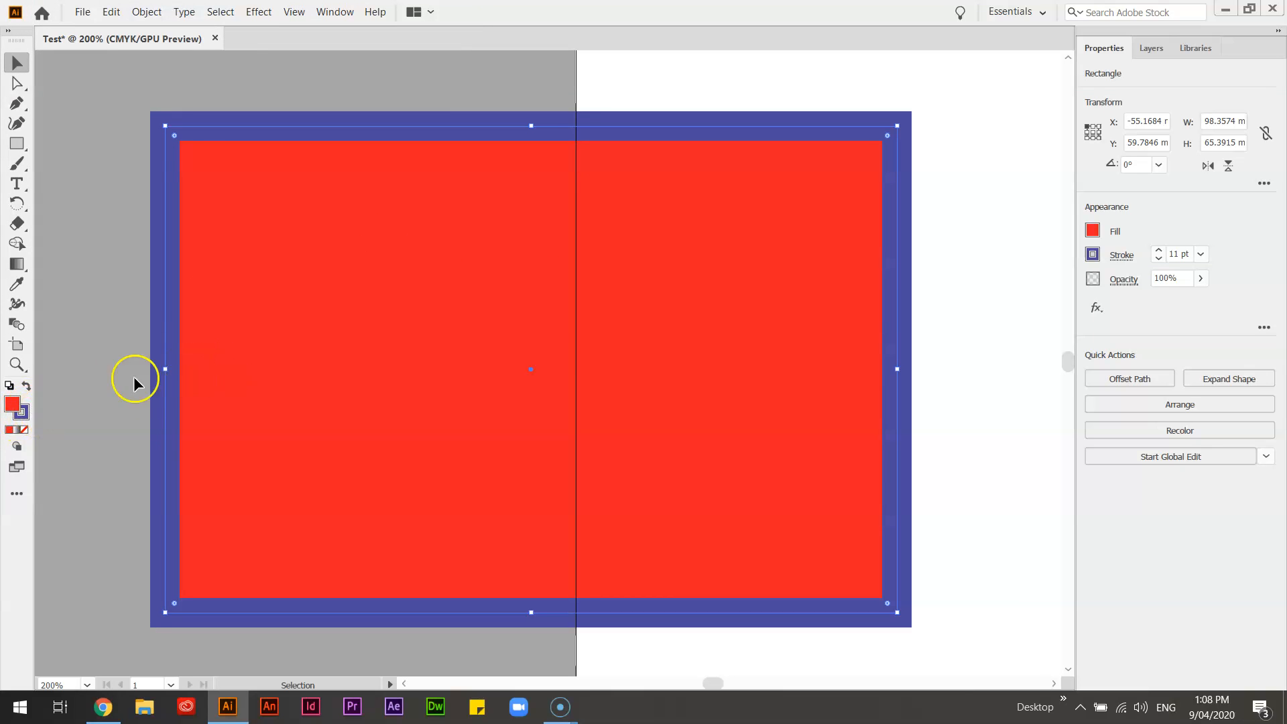
Step: Make the rectangle's stroke the active colour attribute and dismiss the floating colour controls
click(24, 413)
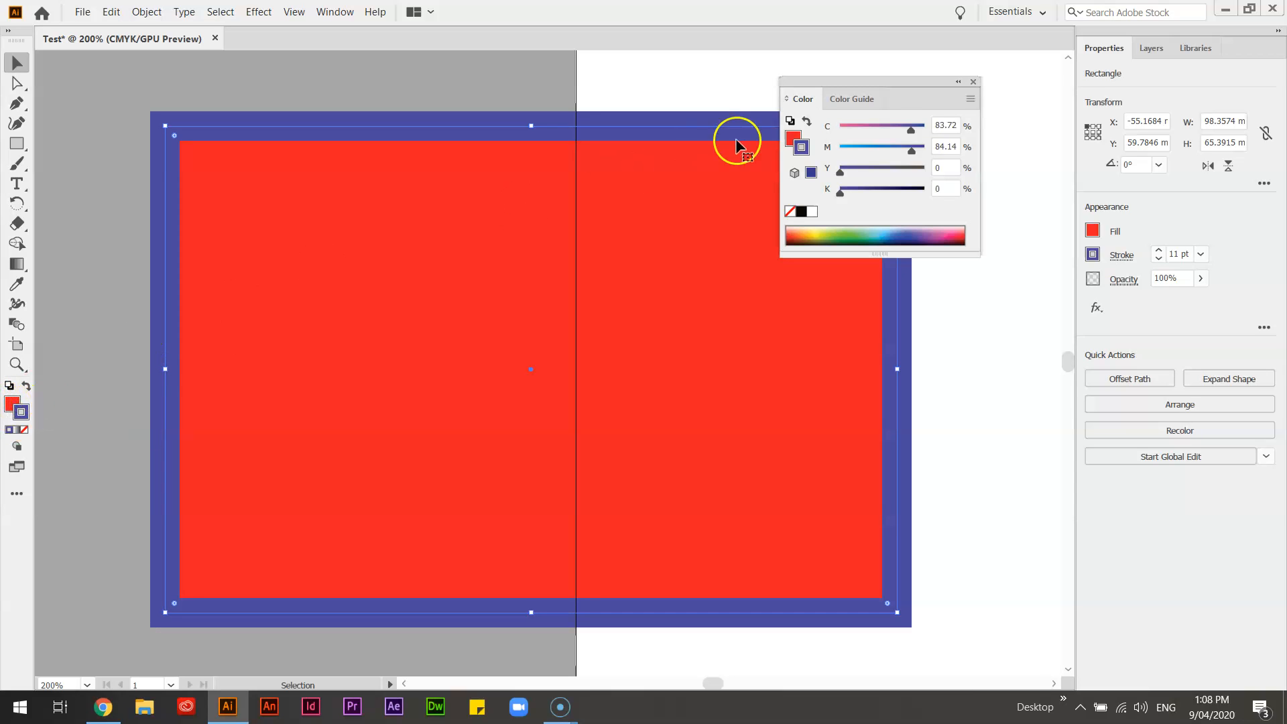
click(973, 82)
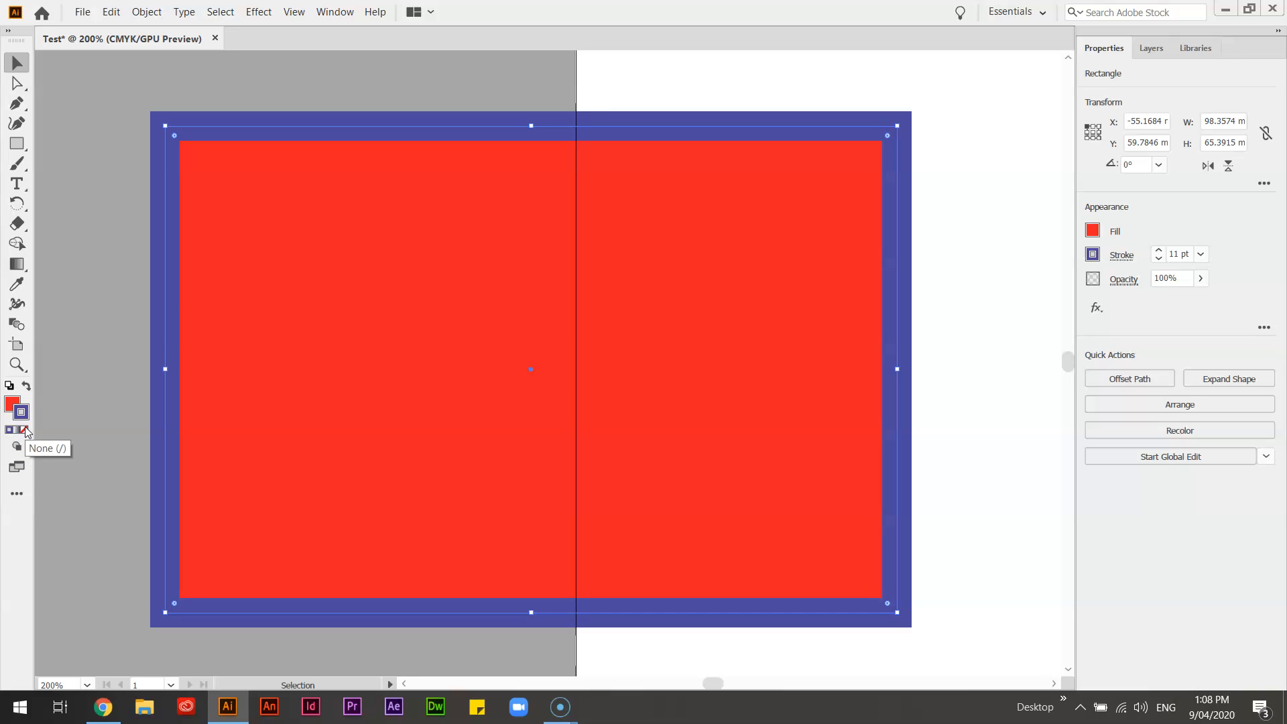
Step: Remove the red rectangle's stroke and deselect the rectangle
key(slash)
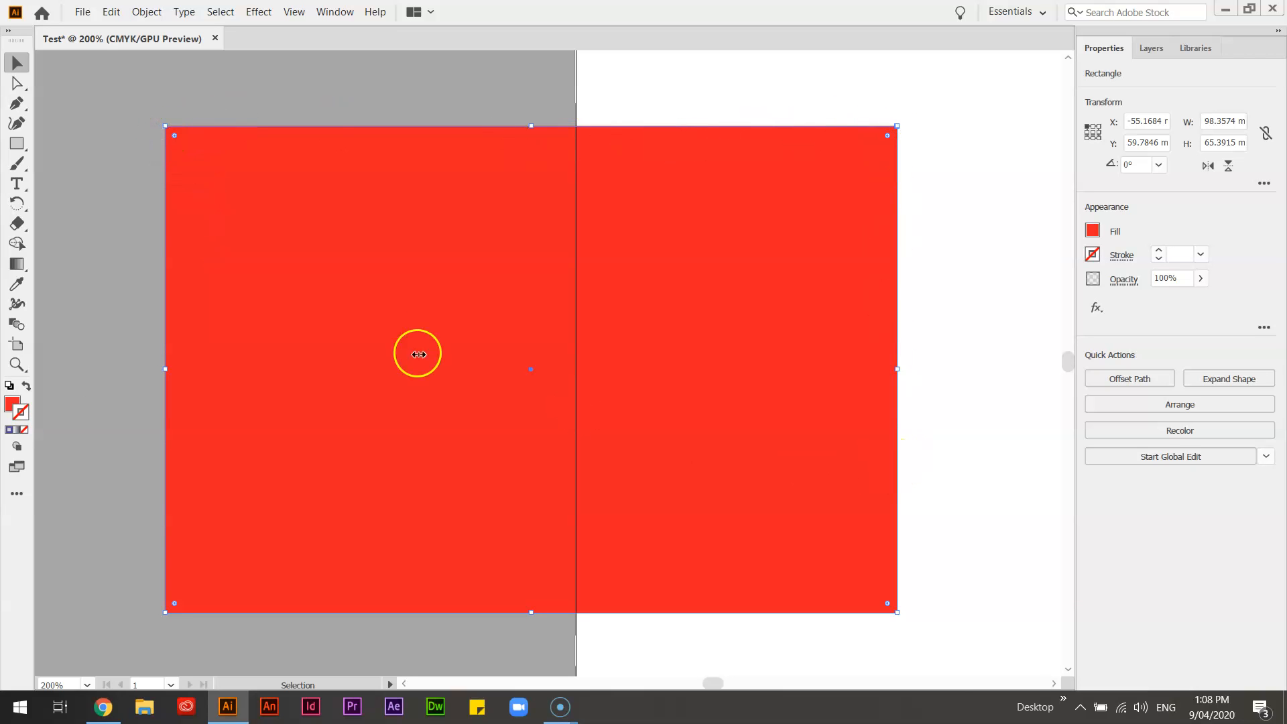
click(95, 192)
scroll(102, 174, up, 3)
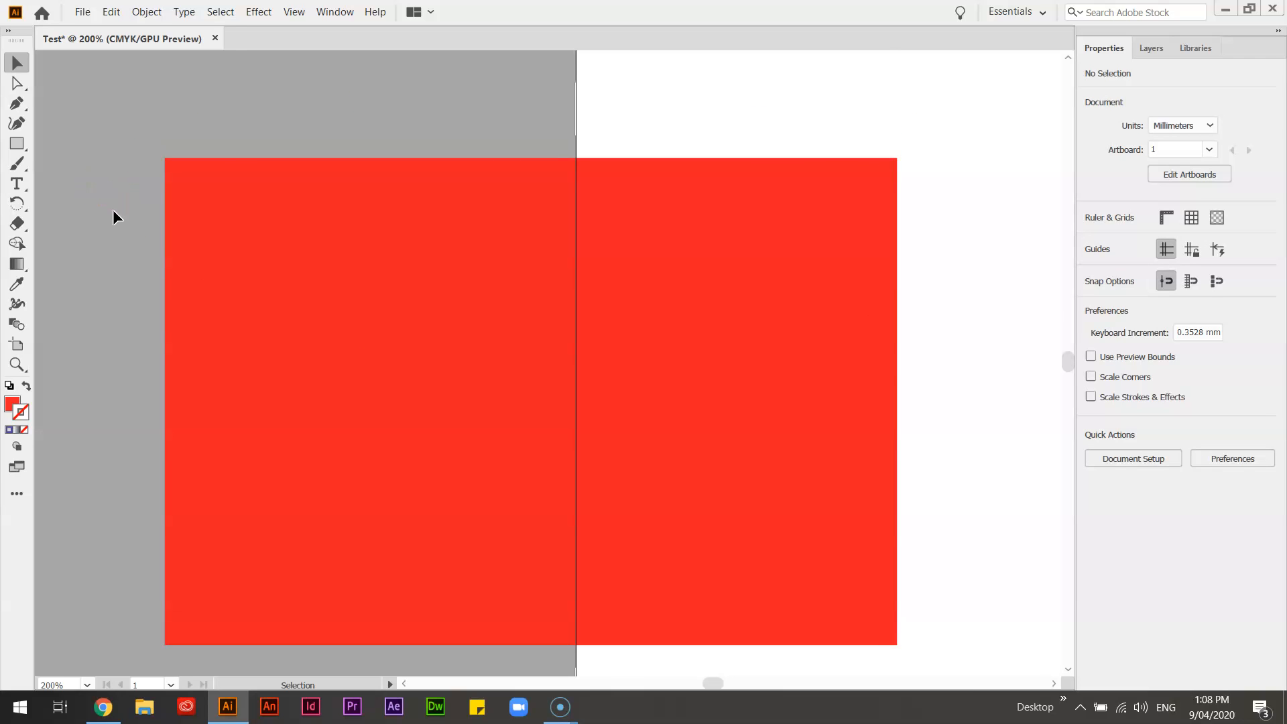
Step: Draw a second rectangle about 74 by 41 mm over the red one's upper part and fill it dark blue
click(17, 144)
drag(292, 67, 844, 375)
click(9, 404)
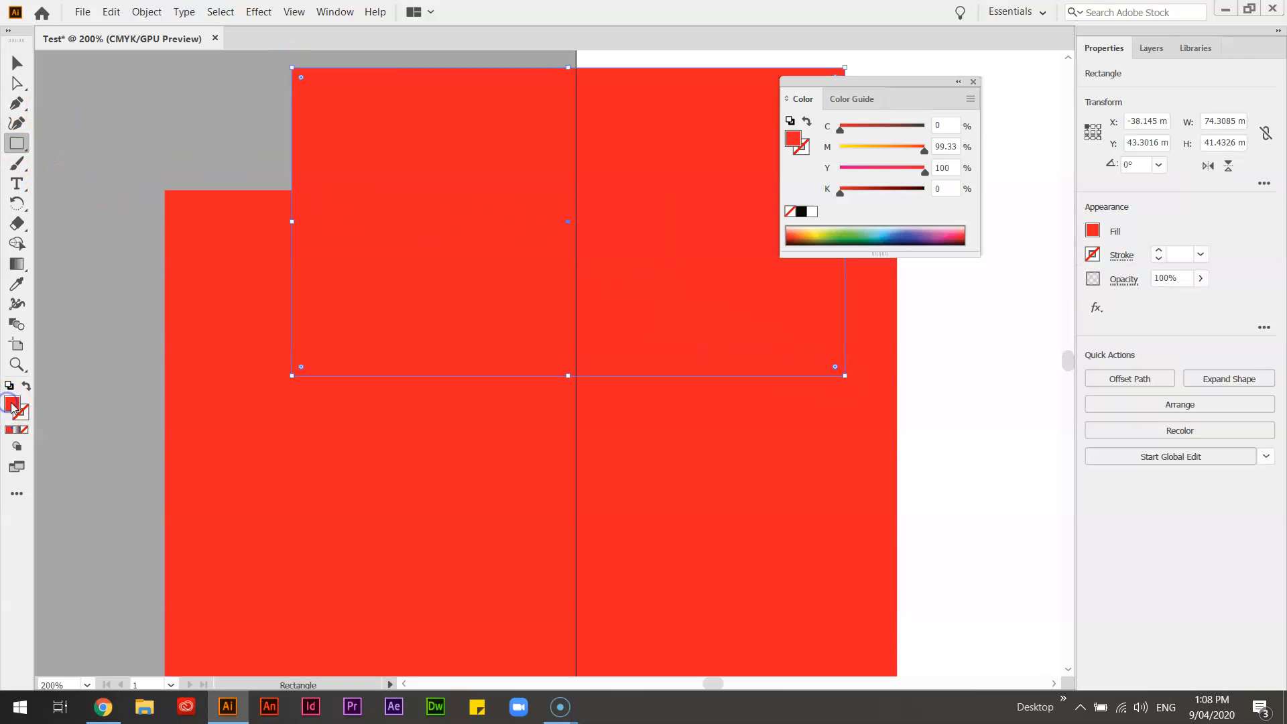
click(897, 241)
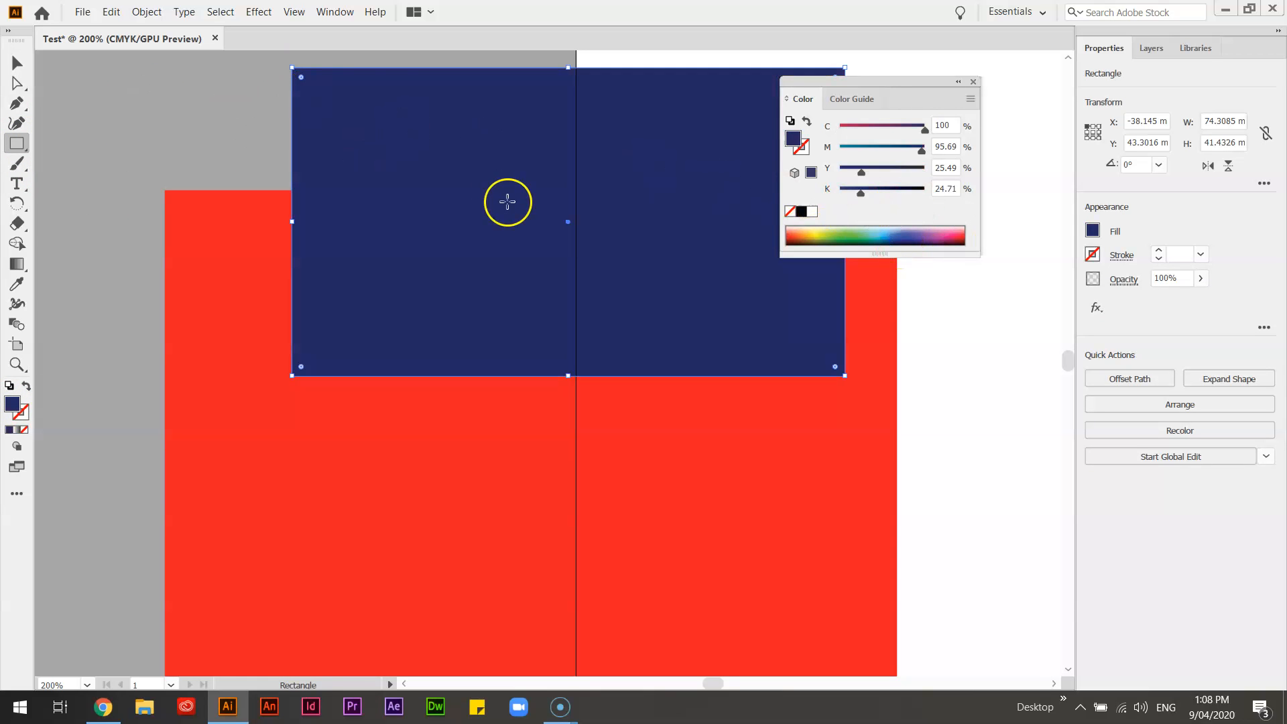
Step: Send the dark blue rectangle to the back, dismiss the floating colour controls and deselect it
right_click(586, 185)
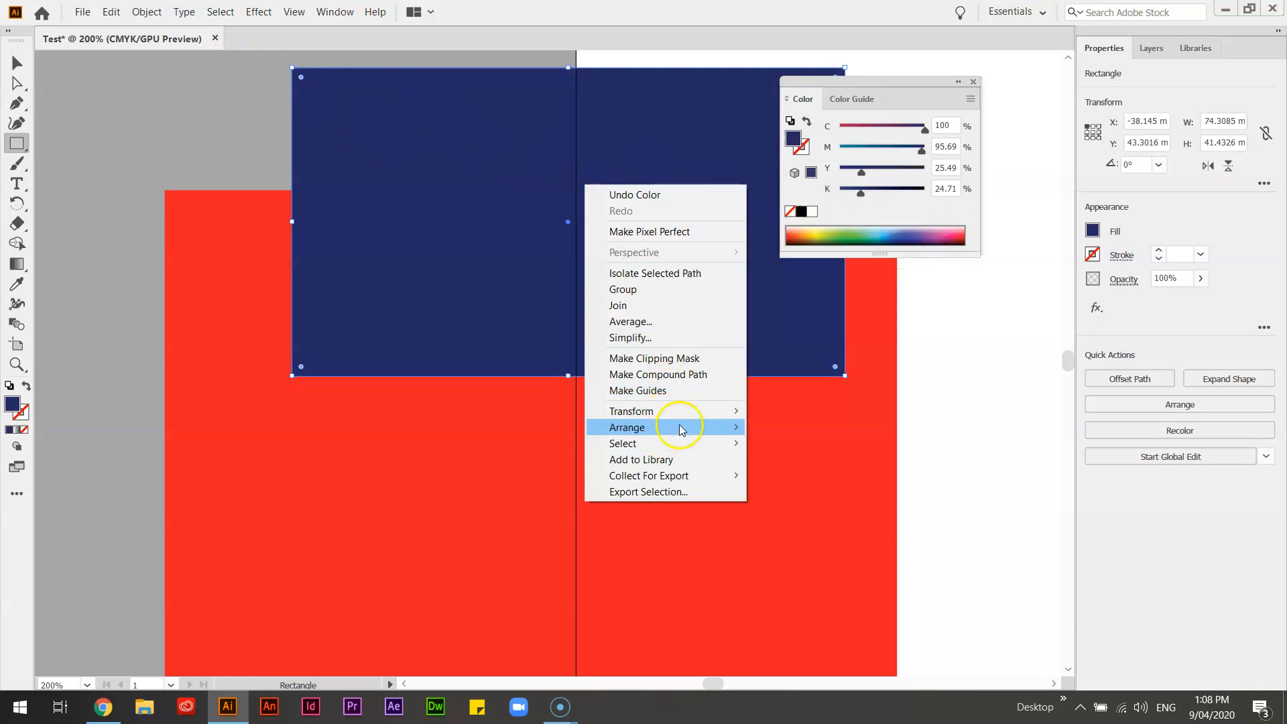
mouse_move(690, 430)
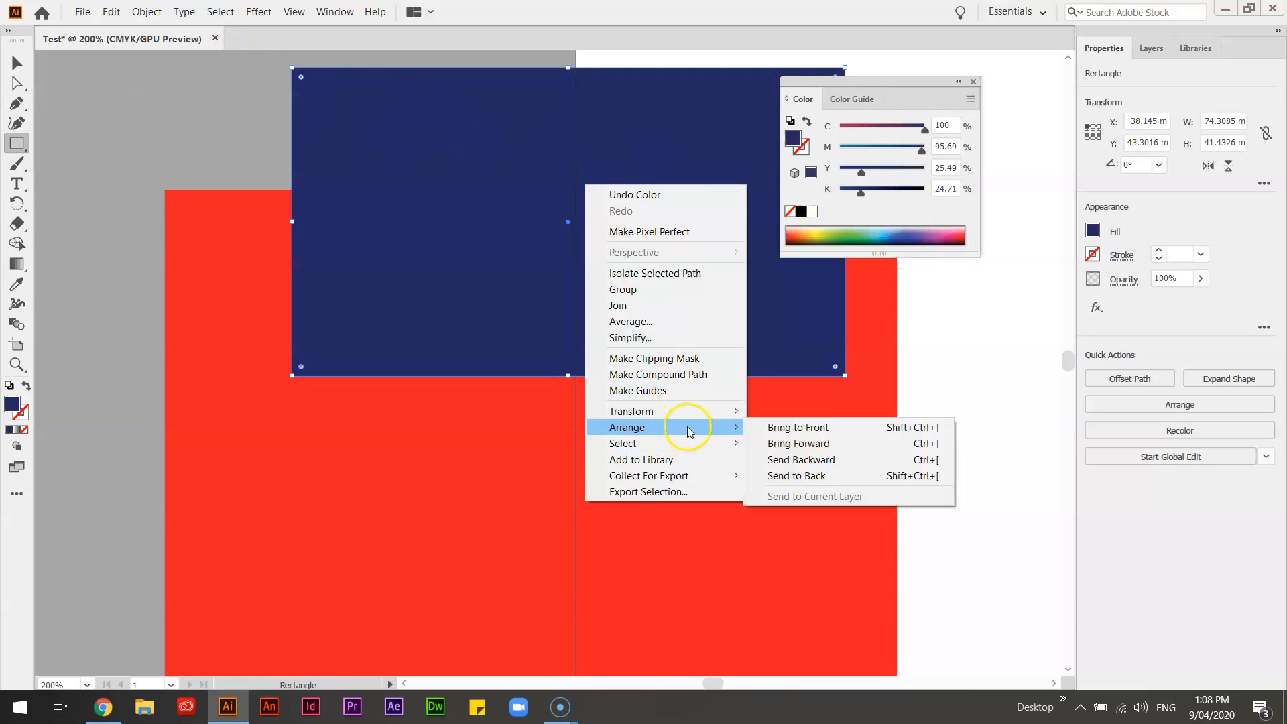
click(838, 476)
click(219, 132)
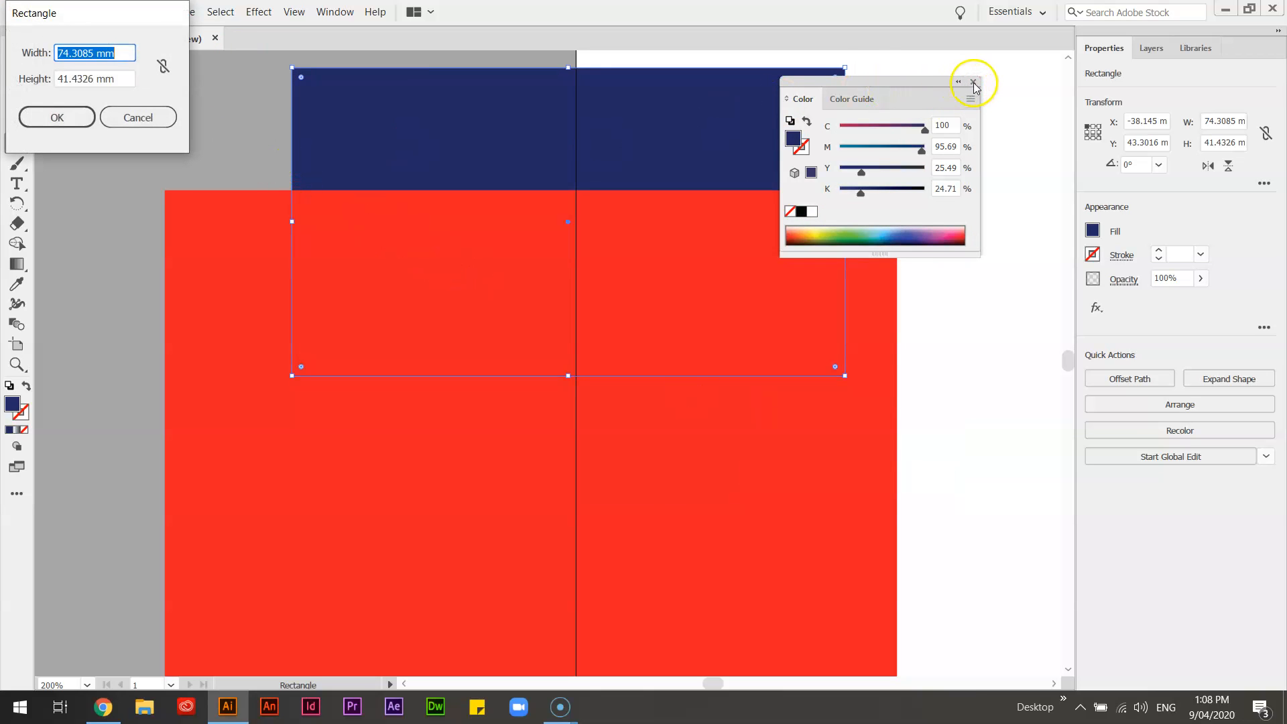
click(154, 118)
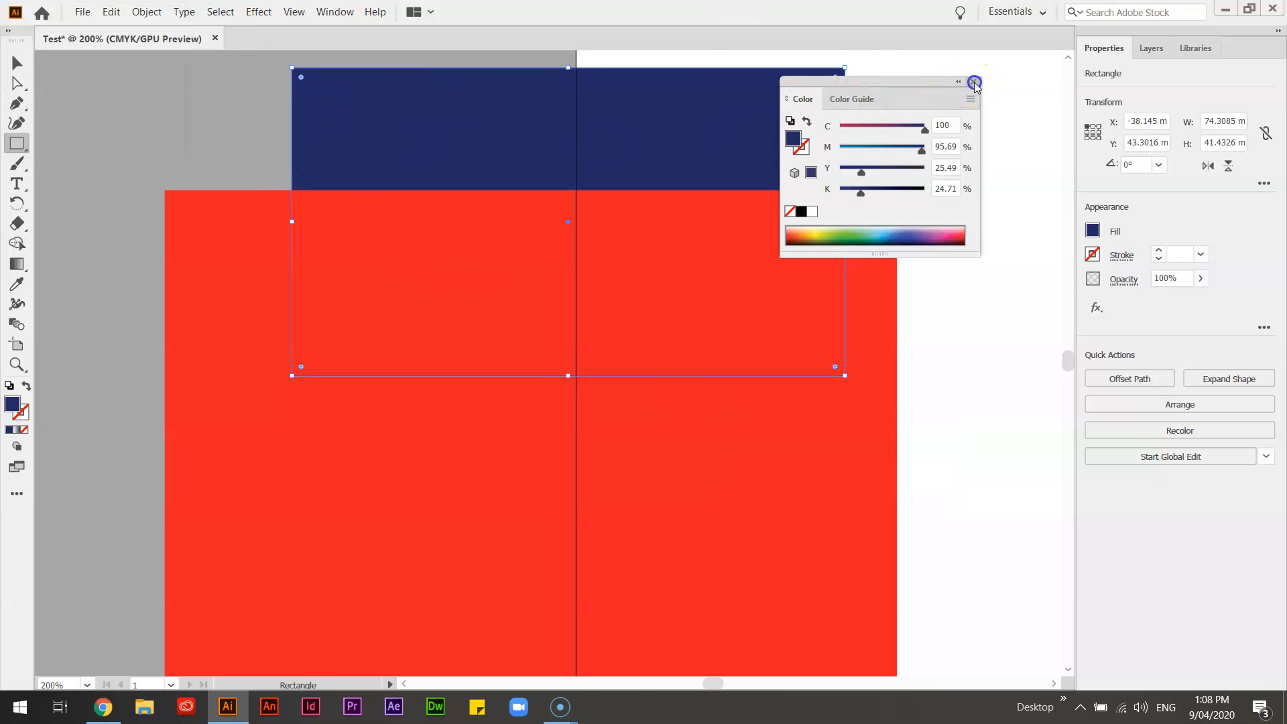
click(974, 81)
click(17, 62)
click(167, 150)
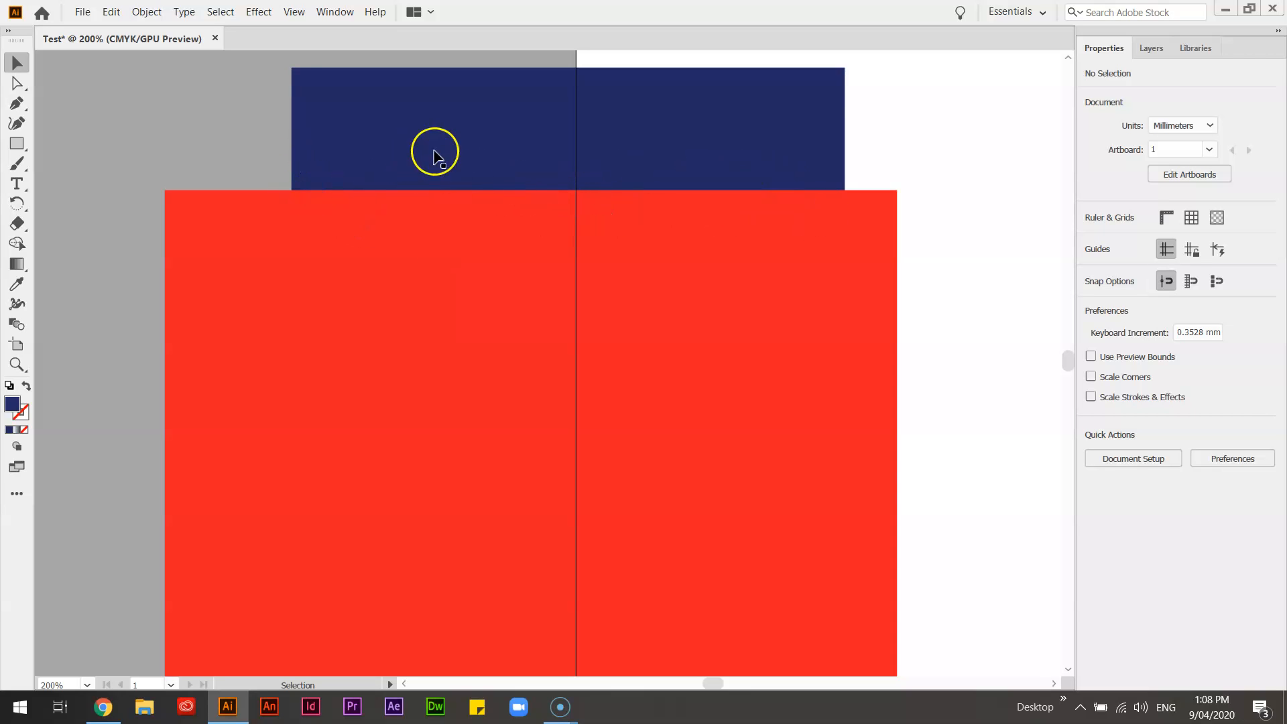
Step: Recolour the red rectangle's fill to green in the Color Picker
click(384, 229)
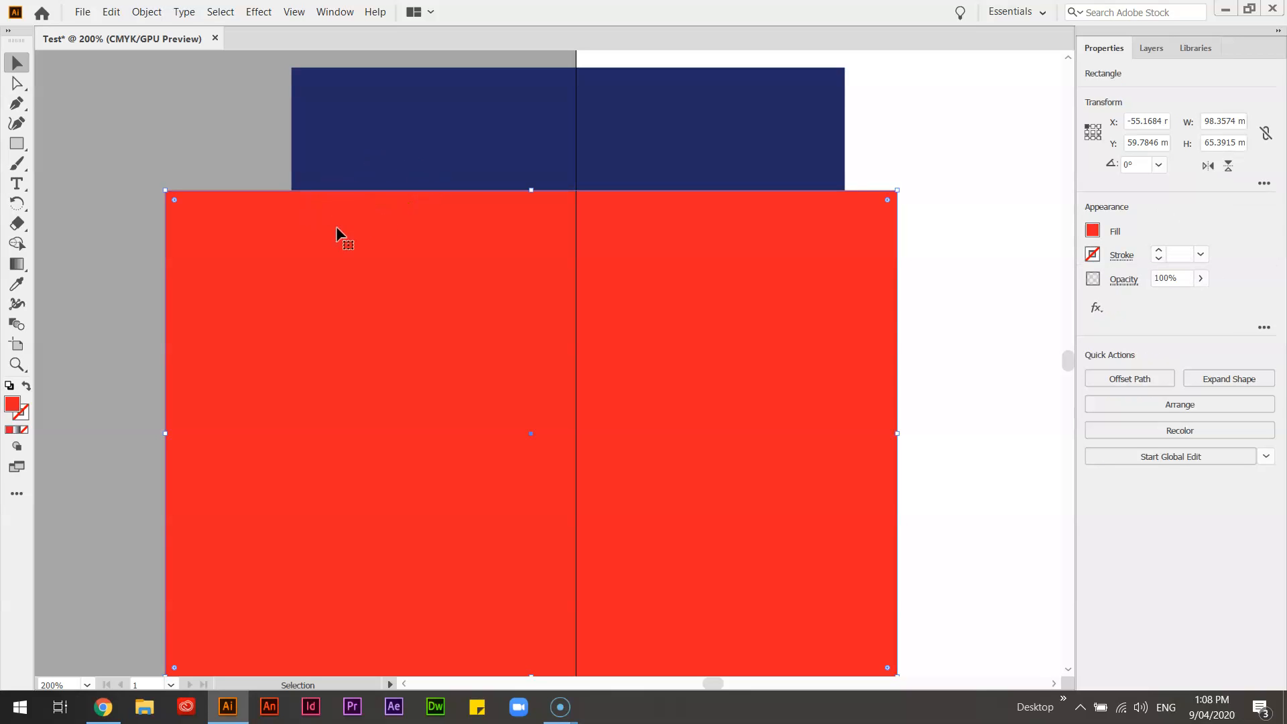
double_click(18, 405)
click(266, 209)
click(416, 72)
Step: Recolour the dark blue rectangle's fill to a brighter blue in the Color Picker and deselect it
double_click(460, 115)
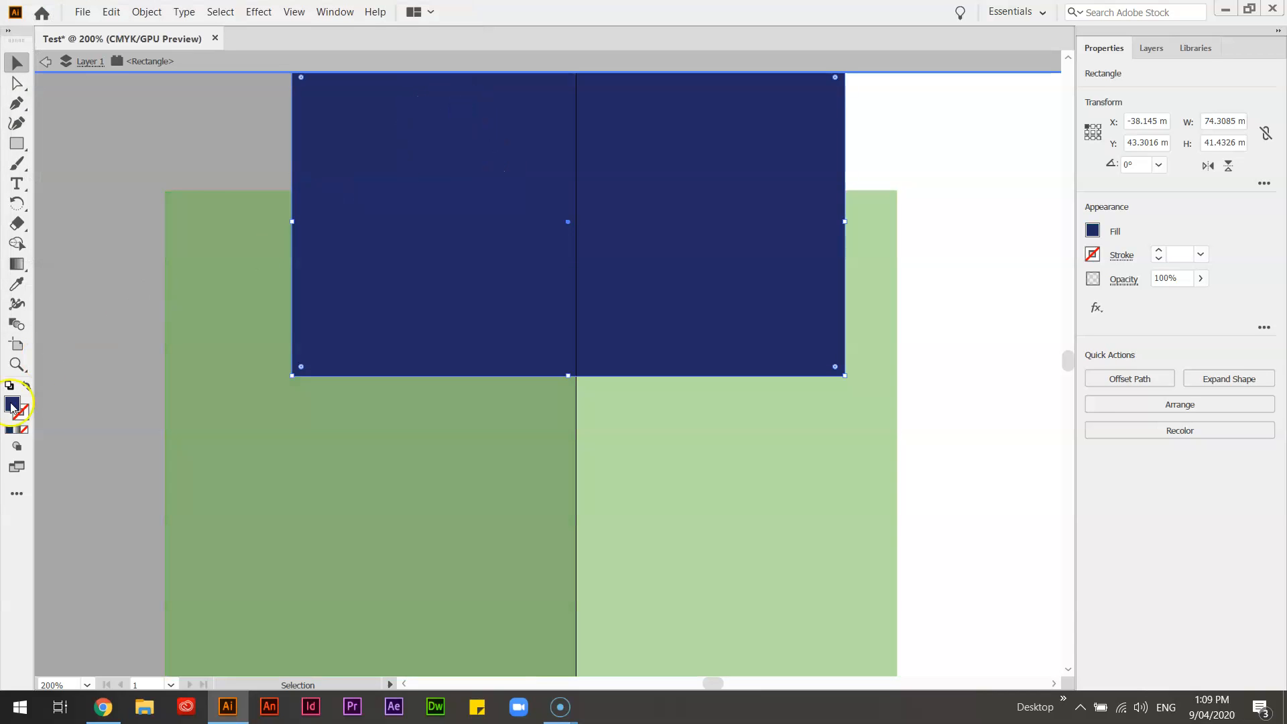
double_click(207, 174)
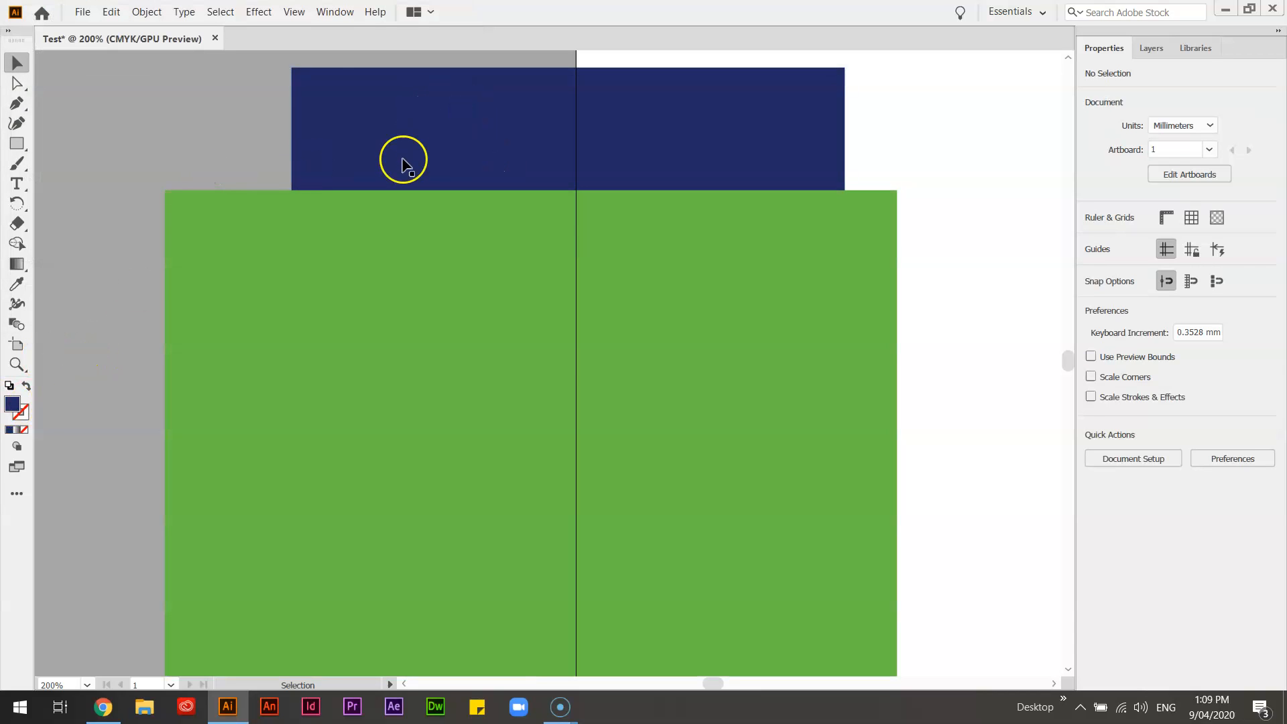
double_click(18, 405)
click(263, 161)
click(210, 109)
click(394, 69)
click(919, 132)
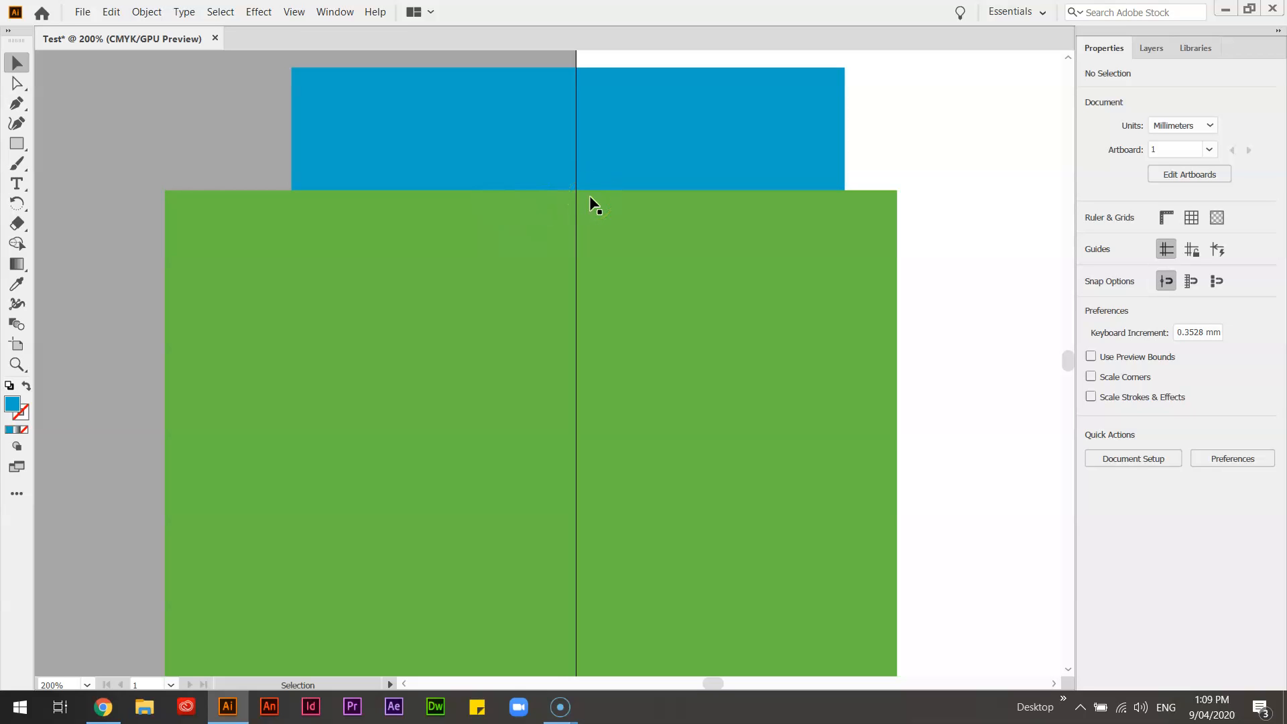
Step: Delete both rectangles
drag(195, 118, 502, 344)
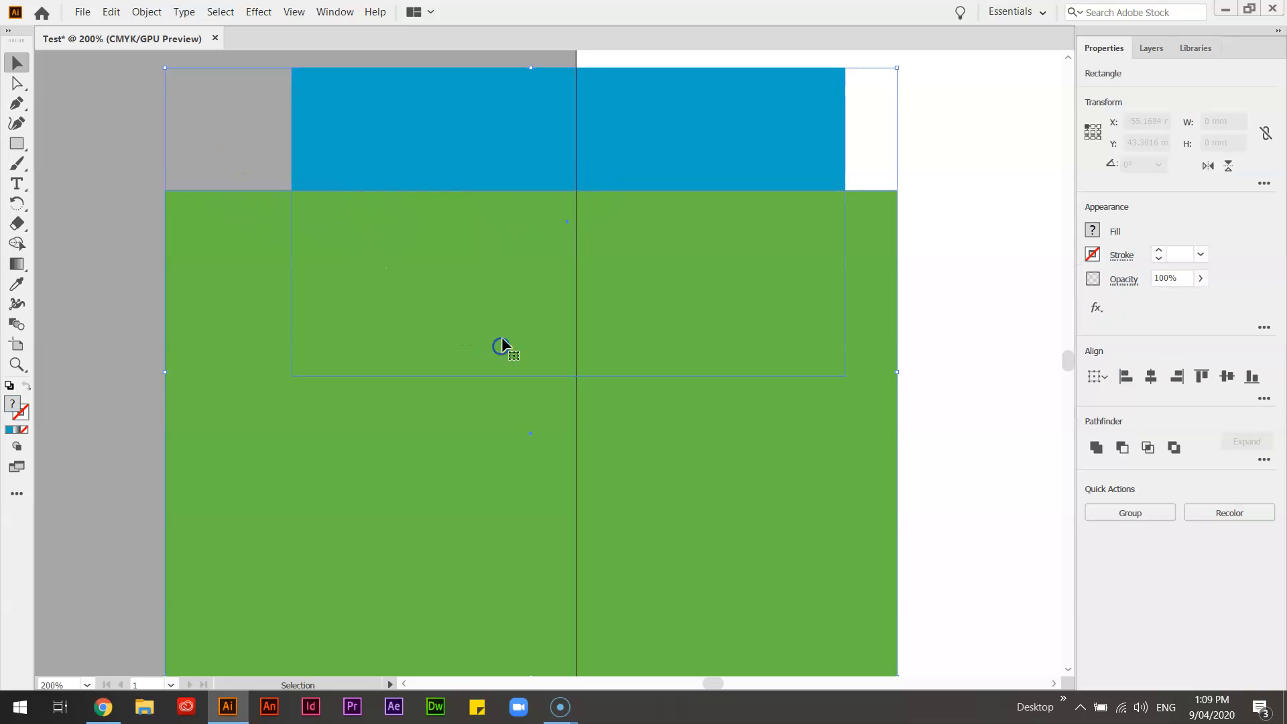
key(Delete)
Step: Draw an ellipse about 76 by 33 mm across the artboard edge and a circle about 28 mm wide below it
drag(22, 138, 127, 164)
drag(267, 141, 834, 390)
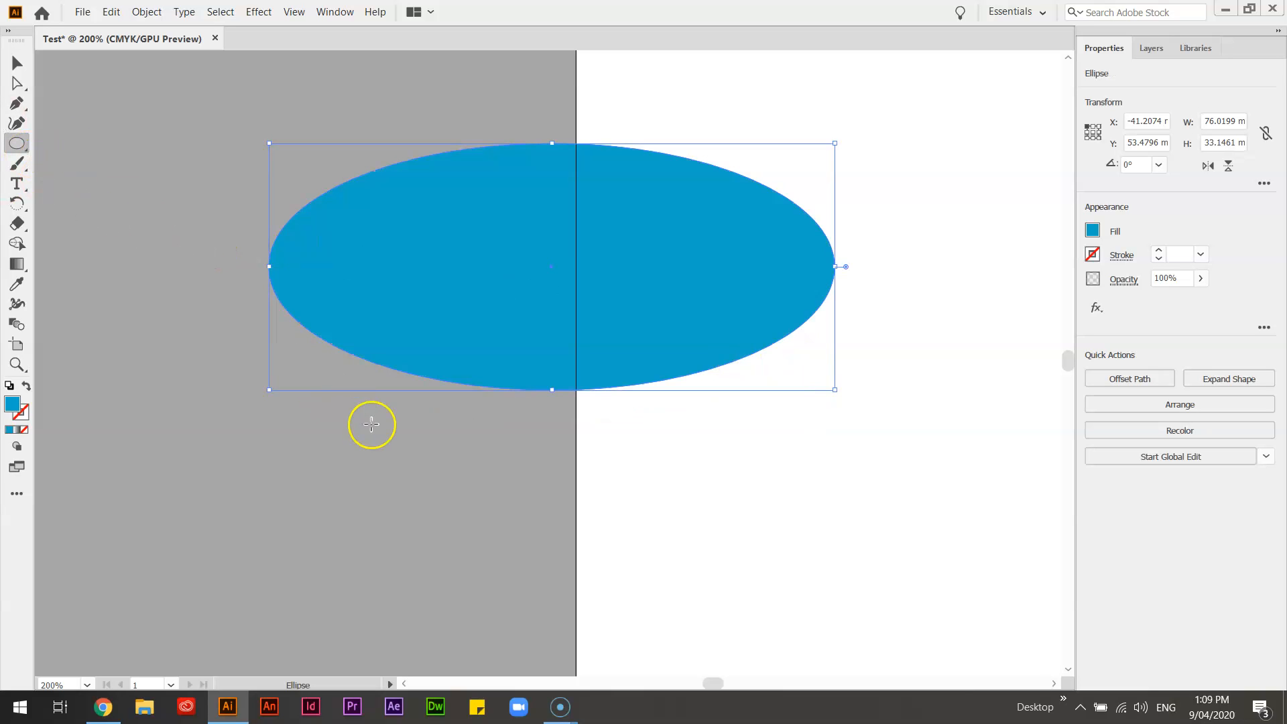
drag(227, 401, 433, 535)
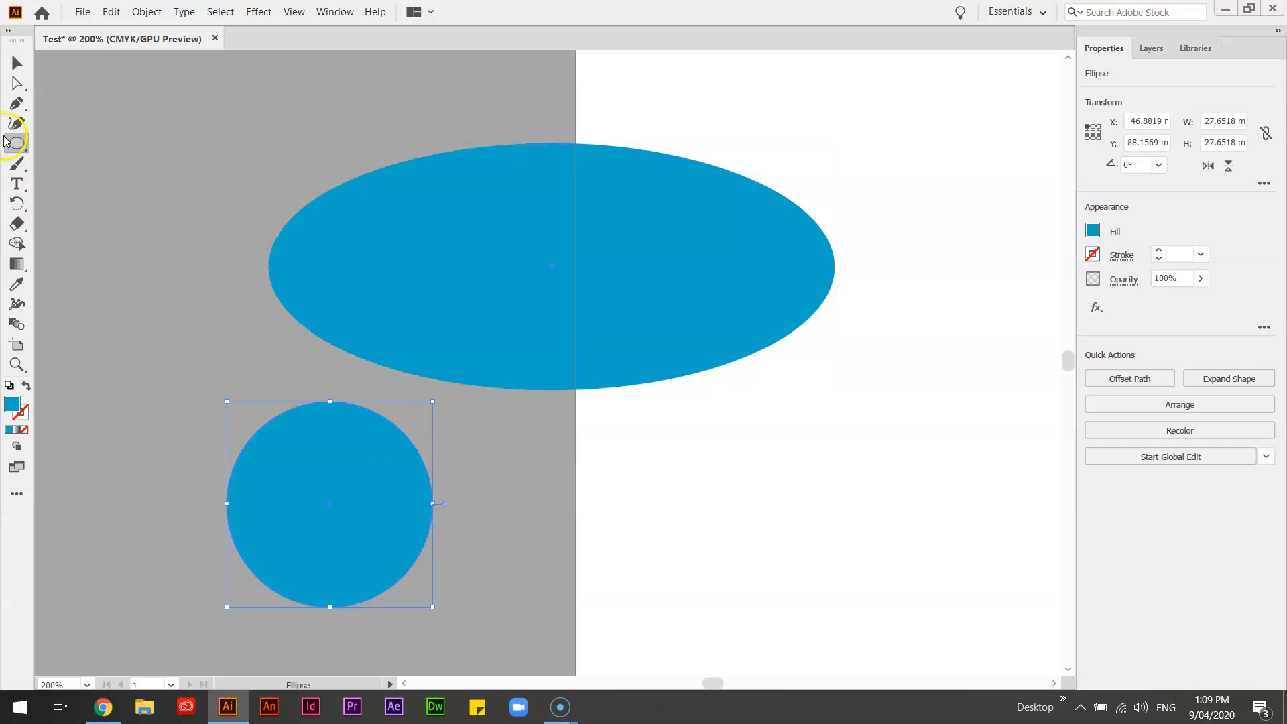
Step: Draw a square about 15 mm wide on the artboard below the ellipse
click(22, 146)
click(101, 139)
drag(641, 459, 737, 570)
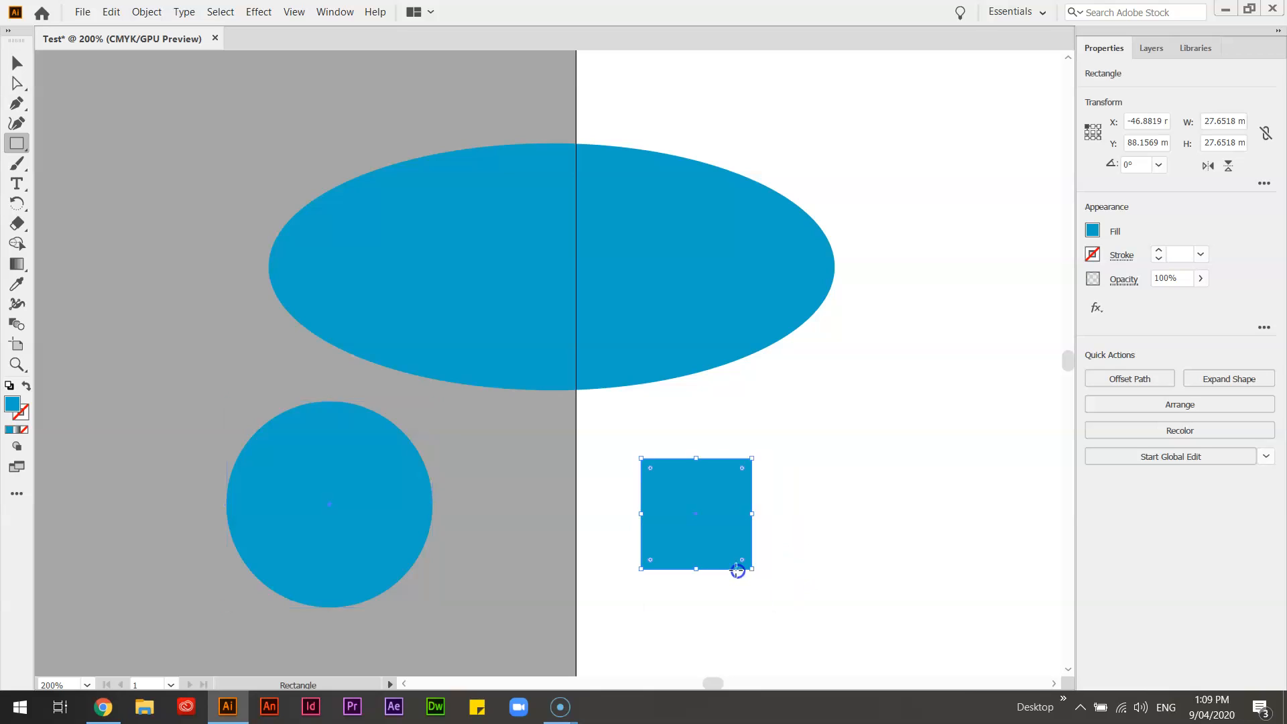
Step: Draw a polygon about 26 mm wide off the artboard, beyond the ellipse's outer end
click(21, 150)
click(94, 183)
drag(73, 176, 135, 250)
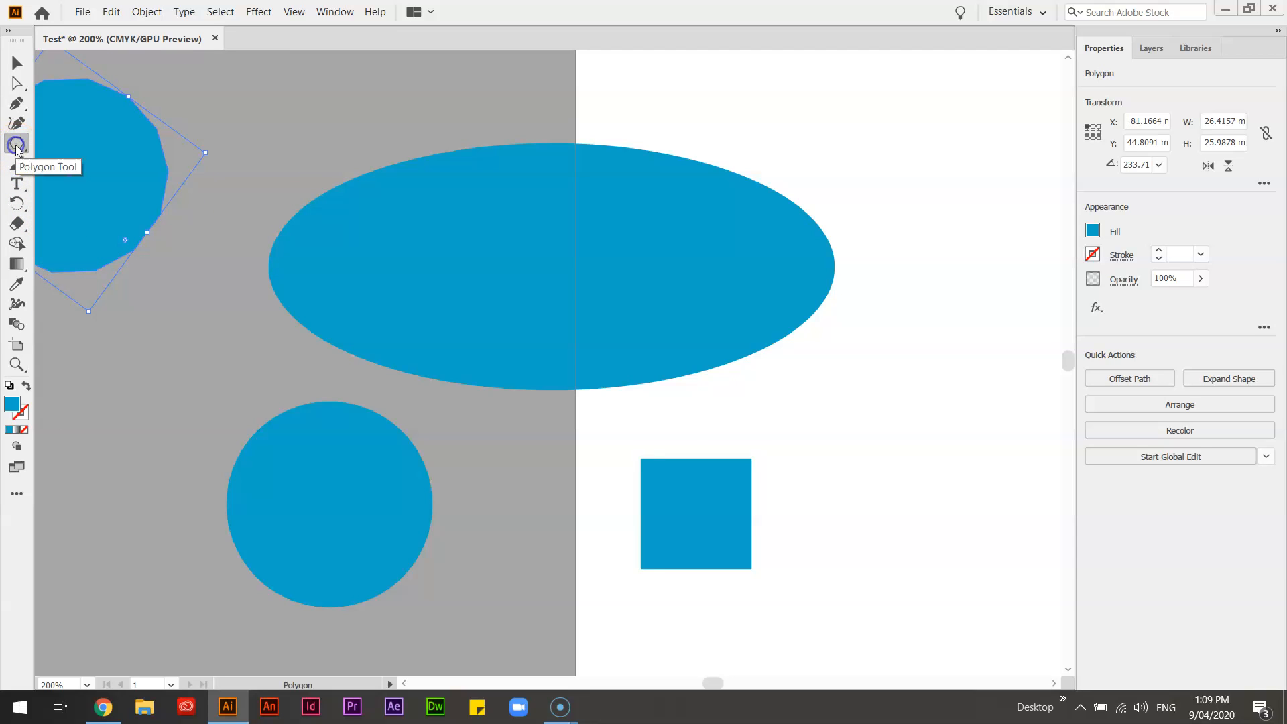
Step: Create a 14-sided polygon with a 13.2183 mm radius on the ellipse and draw another about 46 mm wide overlapping the ellipse's end
drag(16, 146, 80, 192)
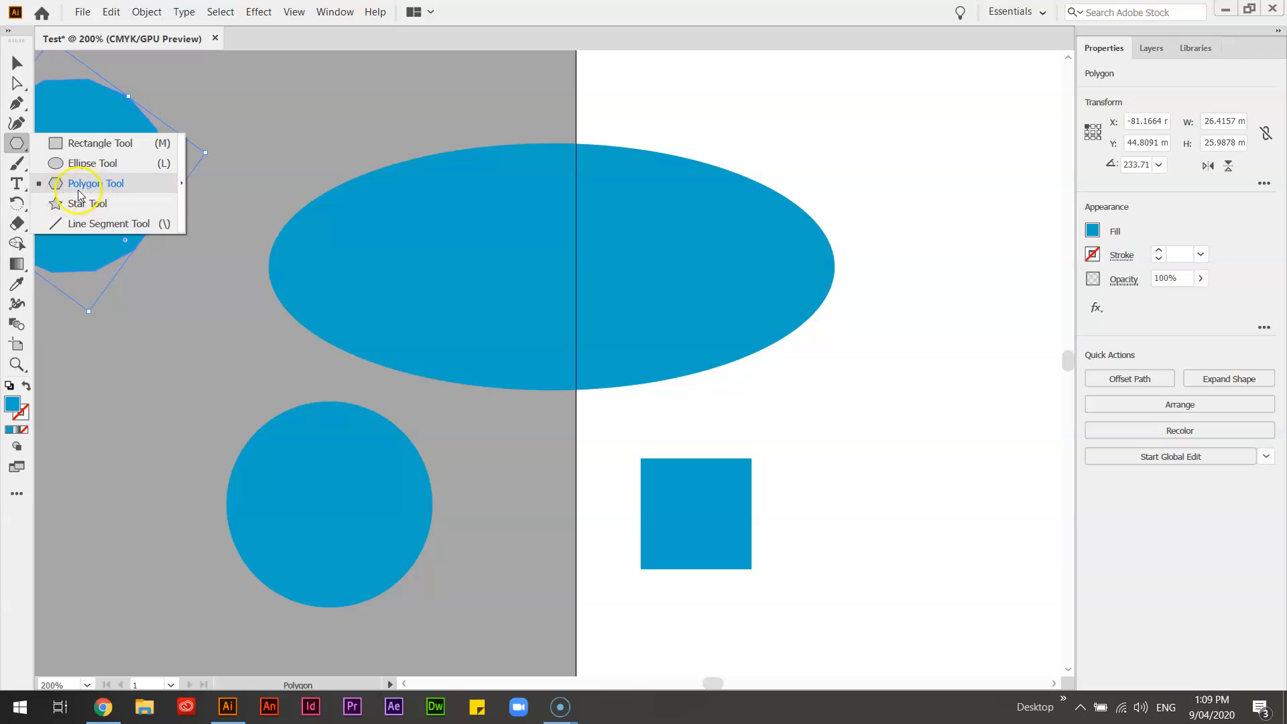
mouse_move(104, 183)
mouse_down()
mouse_move(88, 201)
mouse_move(86, 183)
mouse_up()
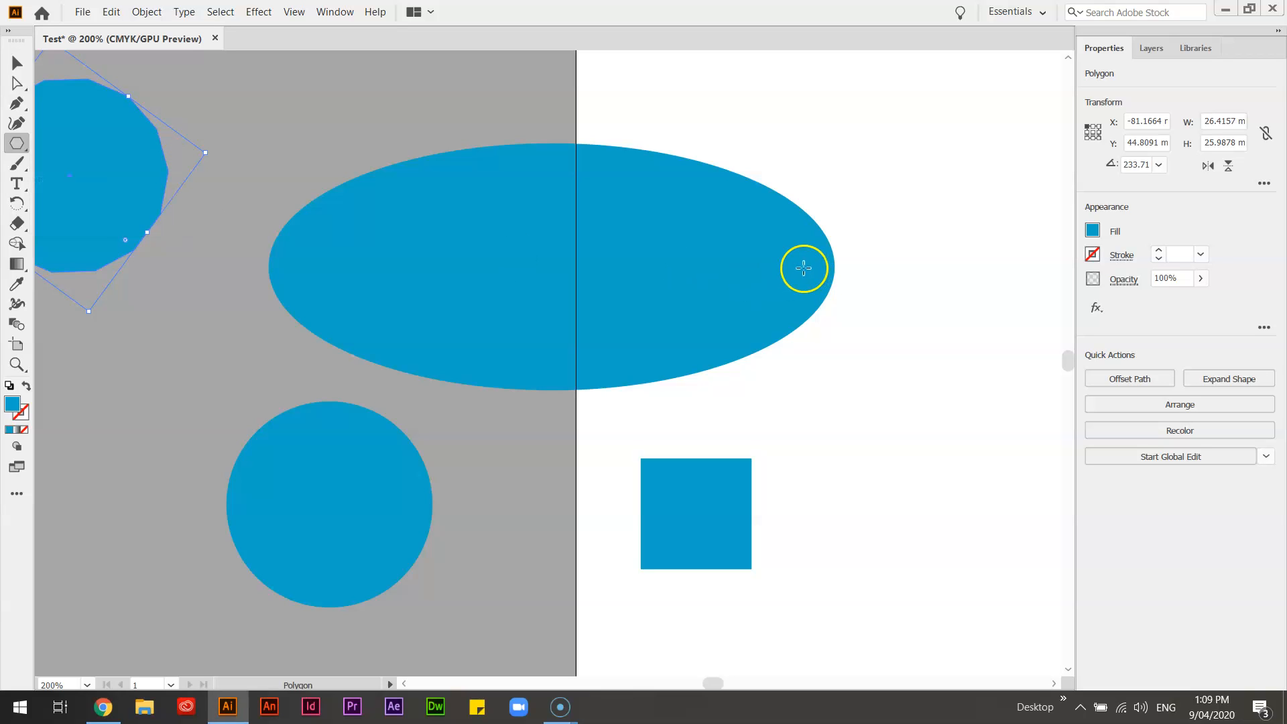
click(705, 245)
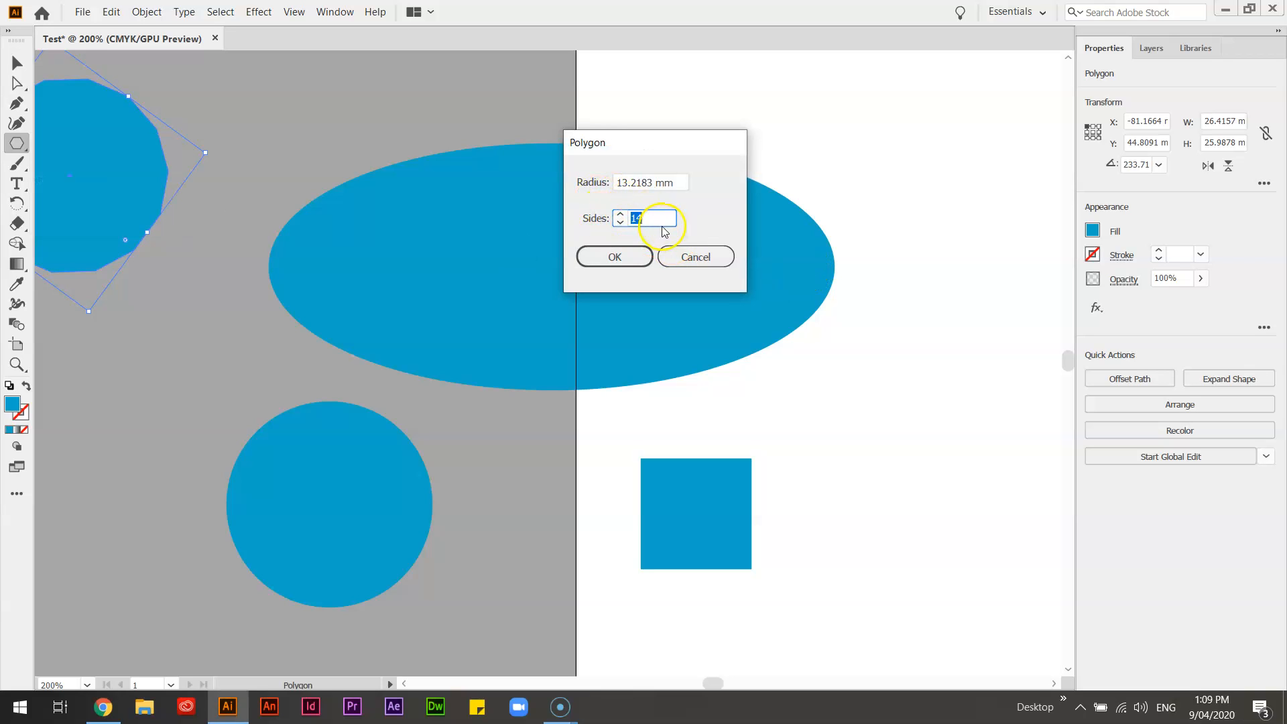
click(629, 258)
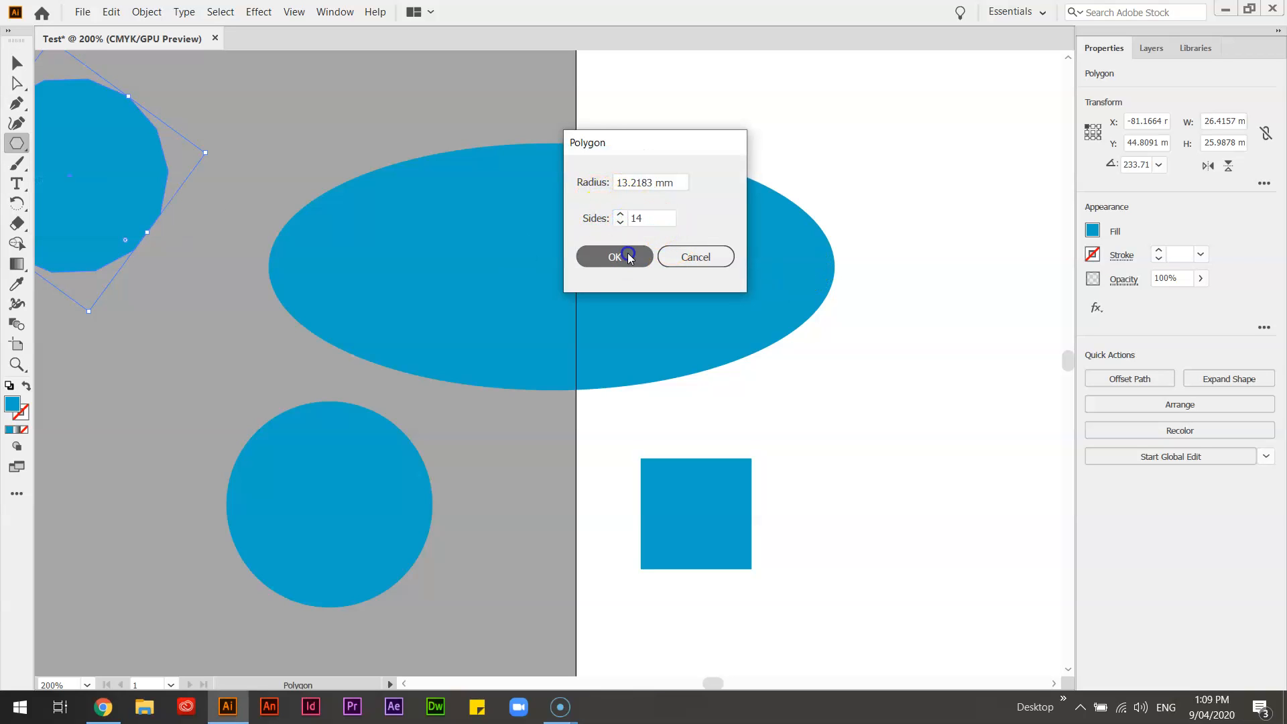
drag(853, 180, 936, 307)
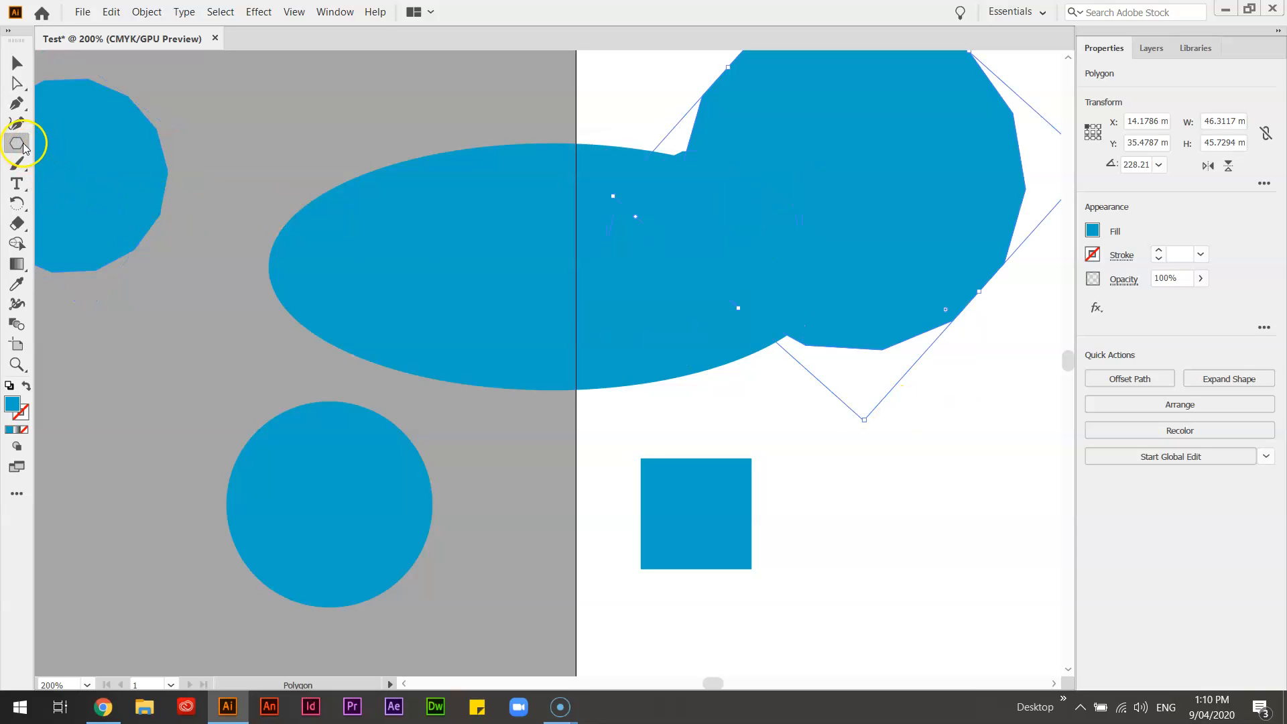
Step: Create a 9-point star with Radius 1 of 118.4667 mm and Radius 2 of 59.2333 mm
drag(17, 144, 98, 203)
click(253, 338)
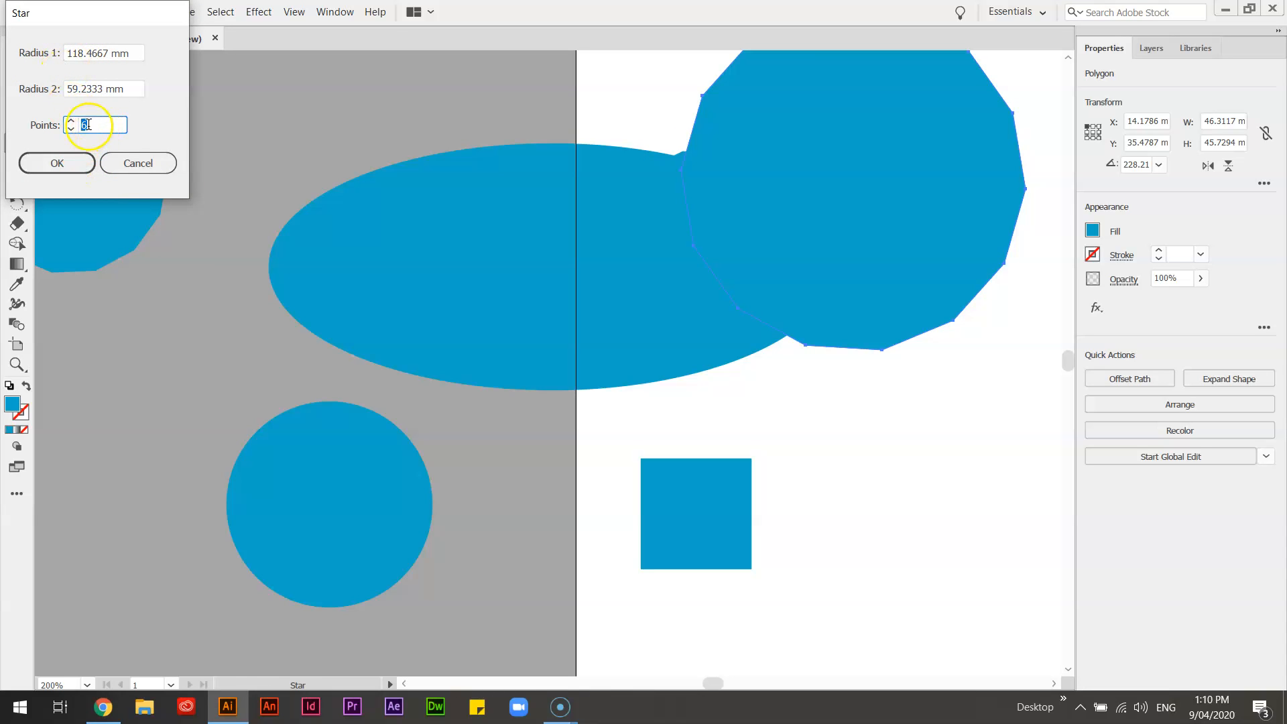
click(74, 156)
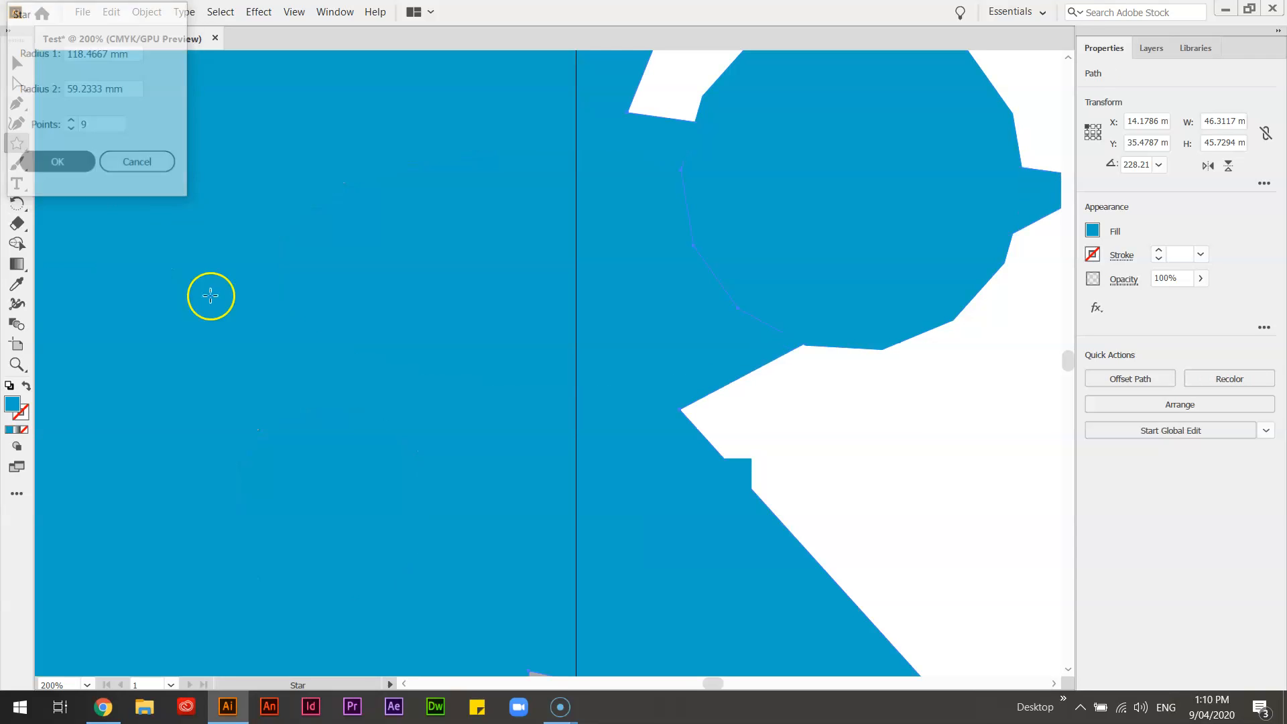
key(ctrl+minus)
key(ctrl+minus)
key(ctrl+minus)
key(ctrl+minus)
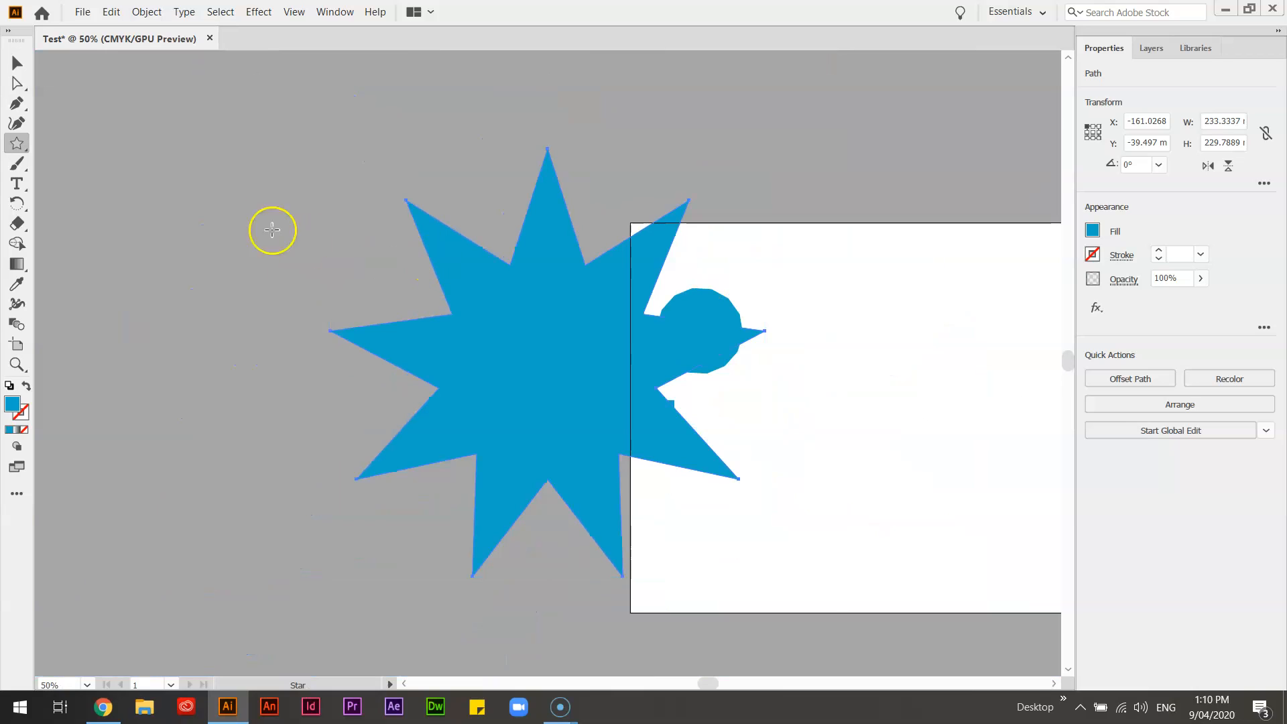
key(v)
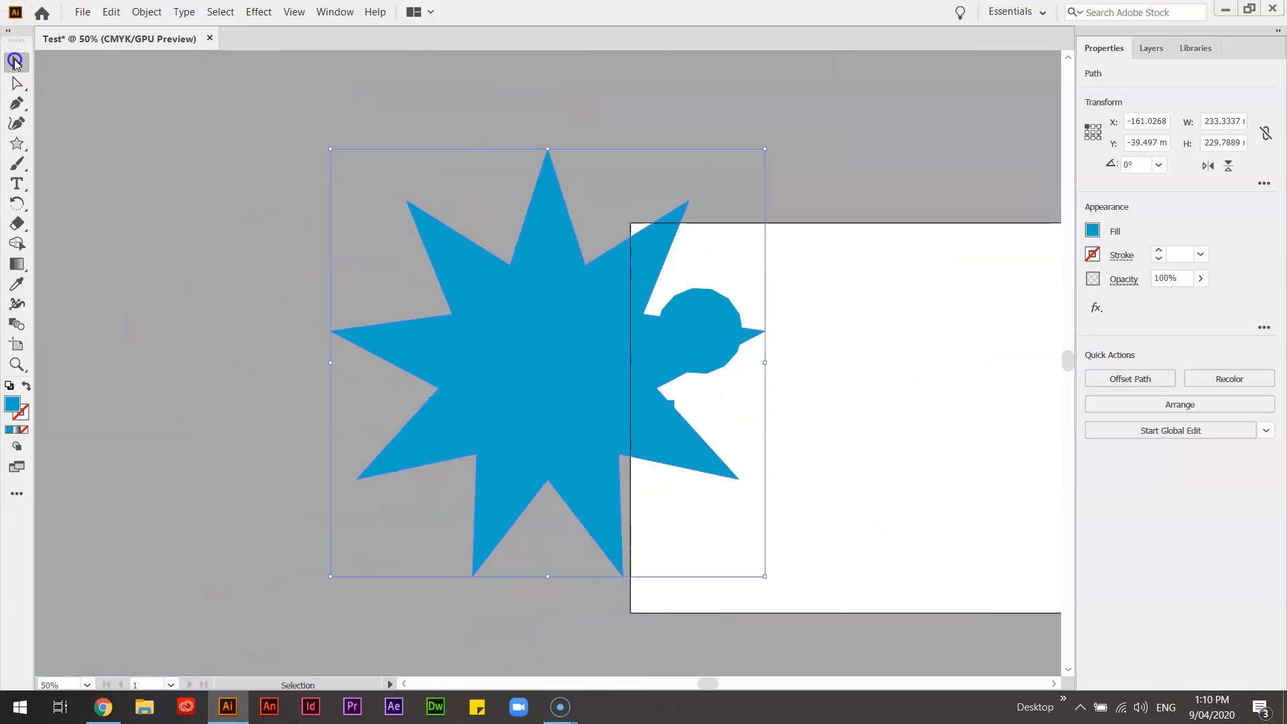
click(21, 148)
click(162, 185)
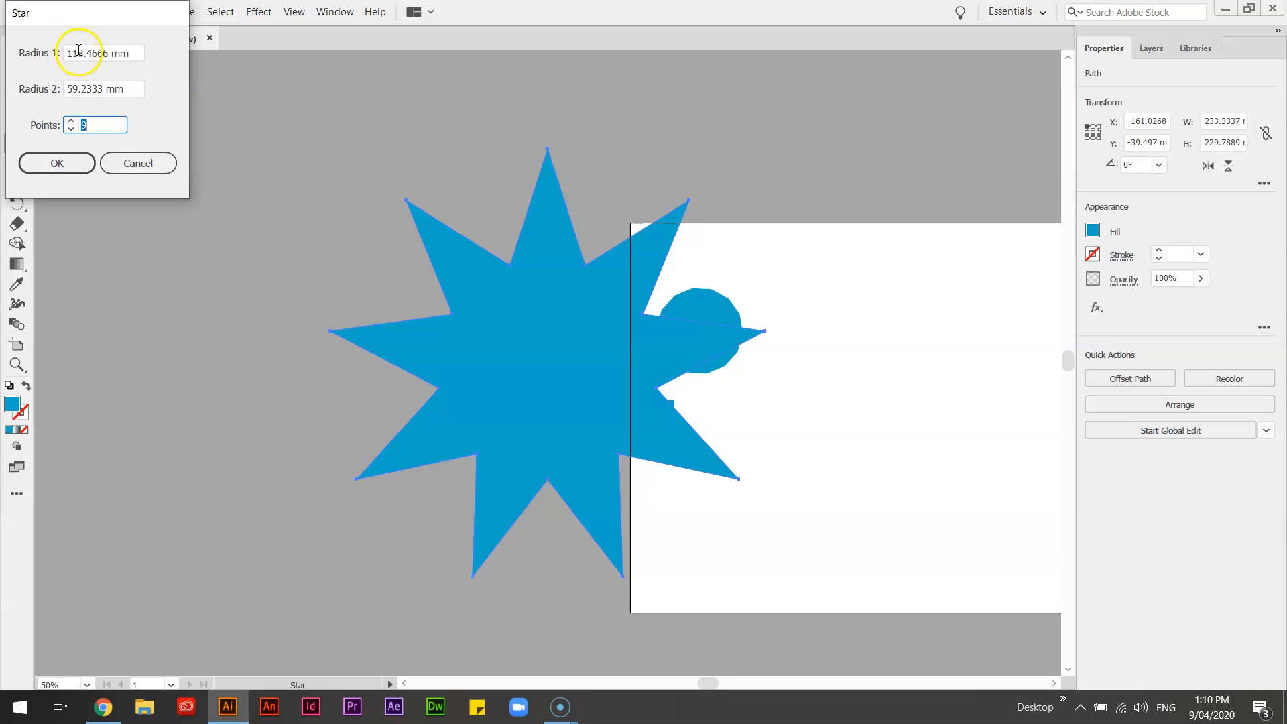
double_click(79, 52)
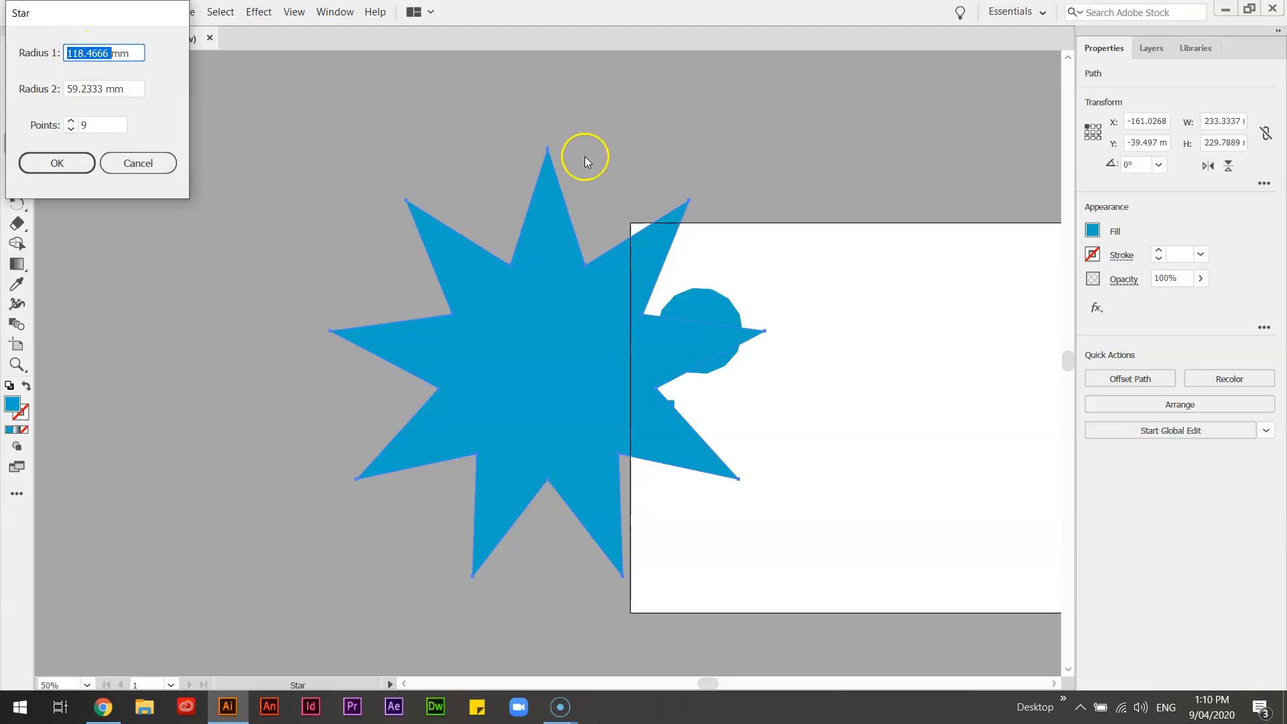
click(144, 164)
Step: Move the star away from the artboard to uncover the ellipse and the square
click(25, 62)
drag(805, 561, 806, 561)
click(842, 417)
drag(530, 280, 356, 242)
Step: Select the polygon, square and ellipse individually, and finally select all the shapes together
click(697, 323)
click(663, 416)
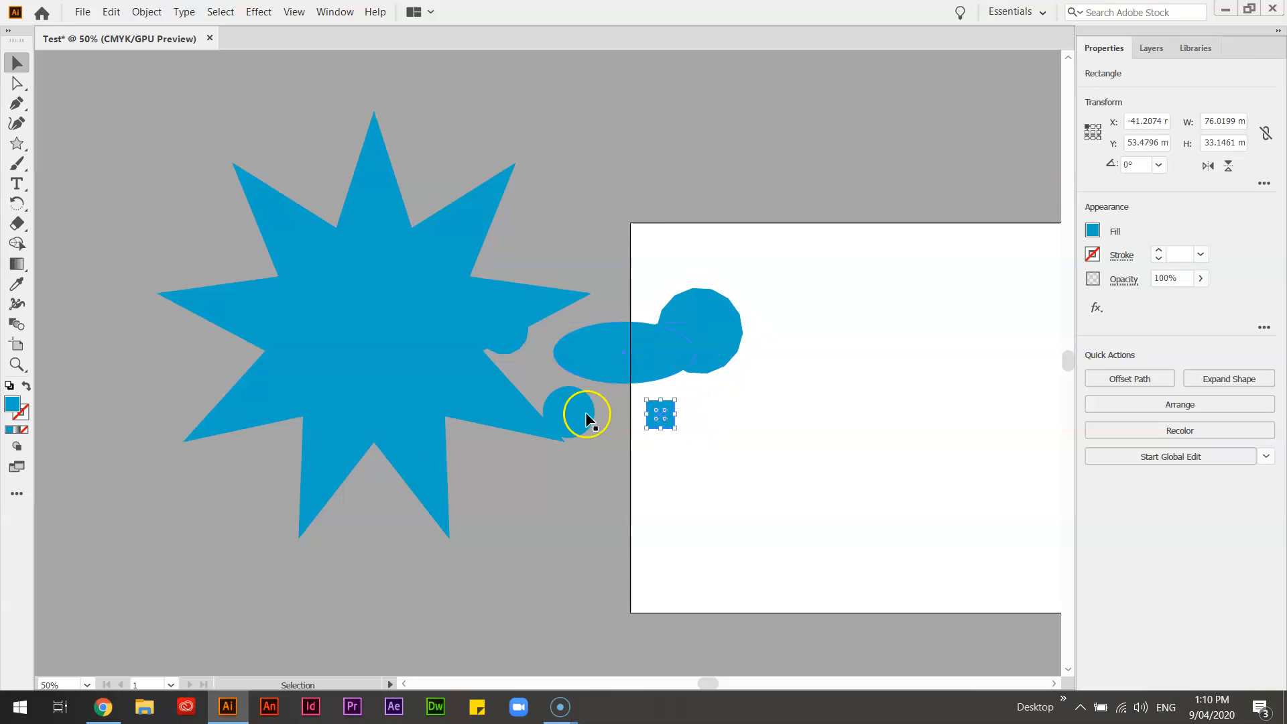
click(617, 355)
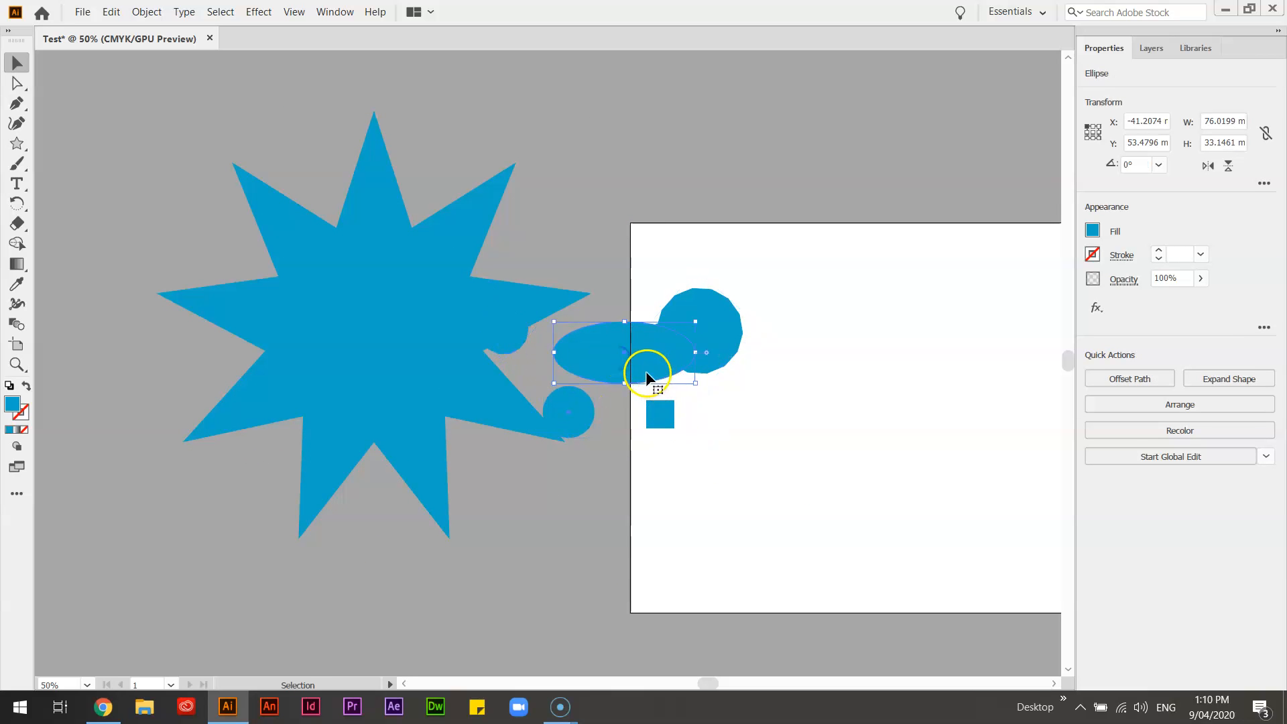
click(816, 413)
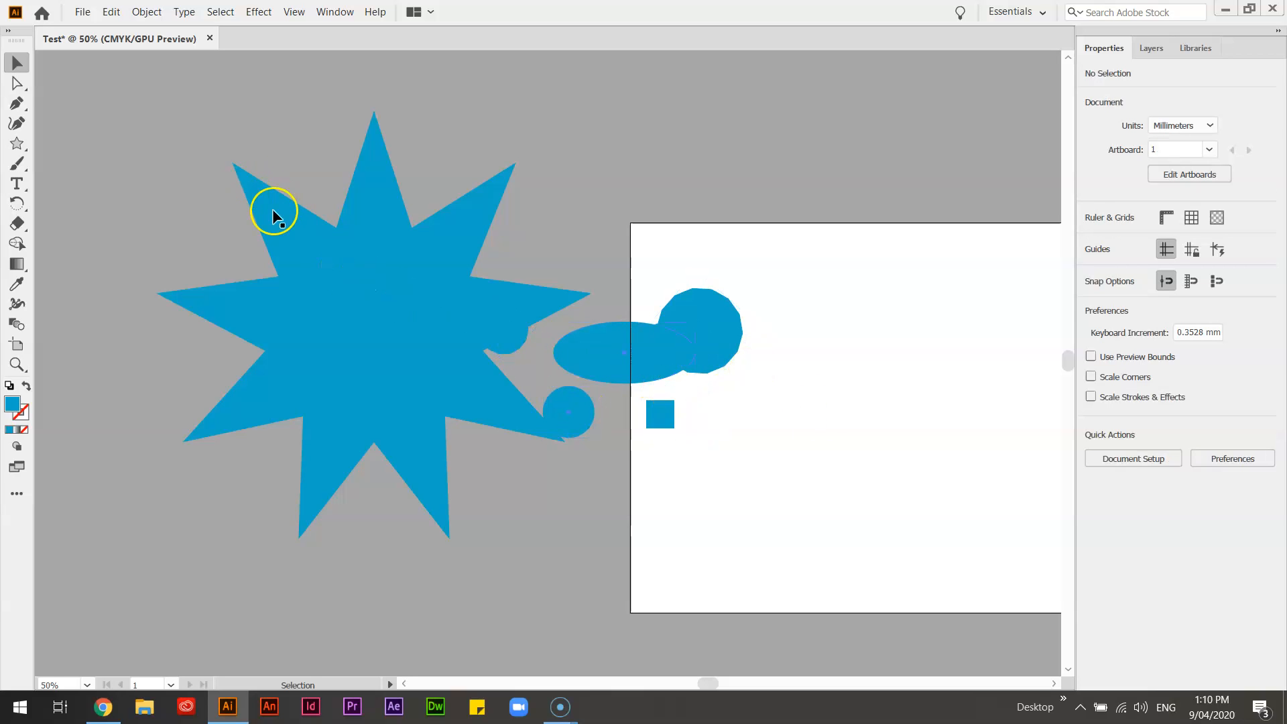
drag(227, 189, 833, 496)
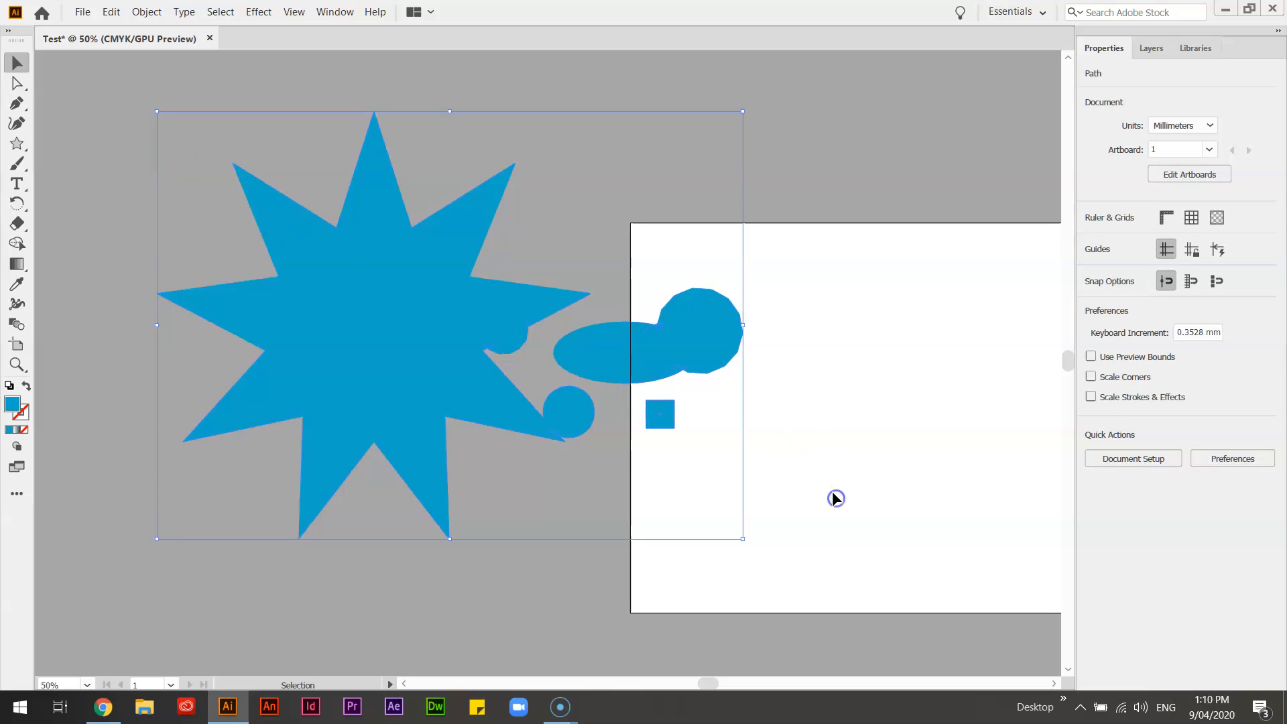